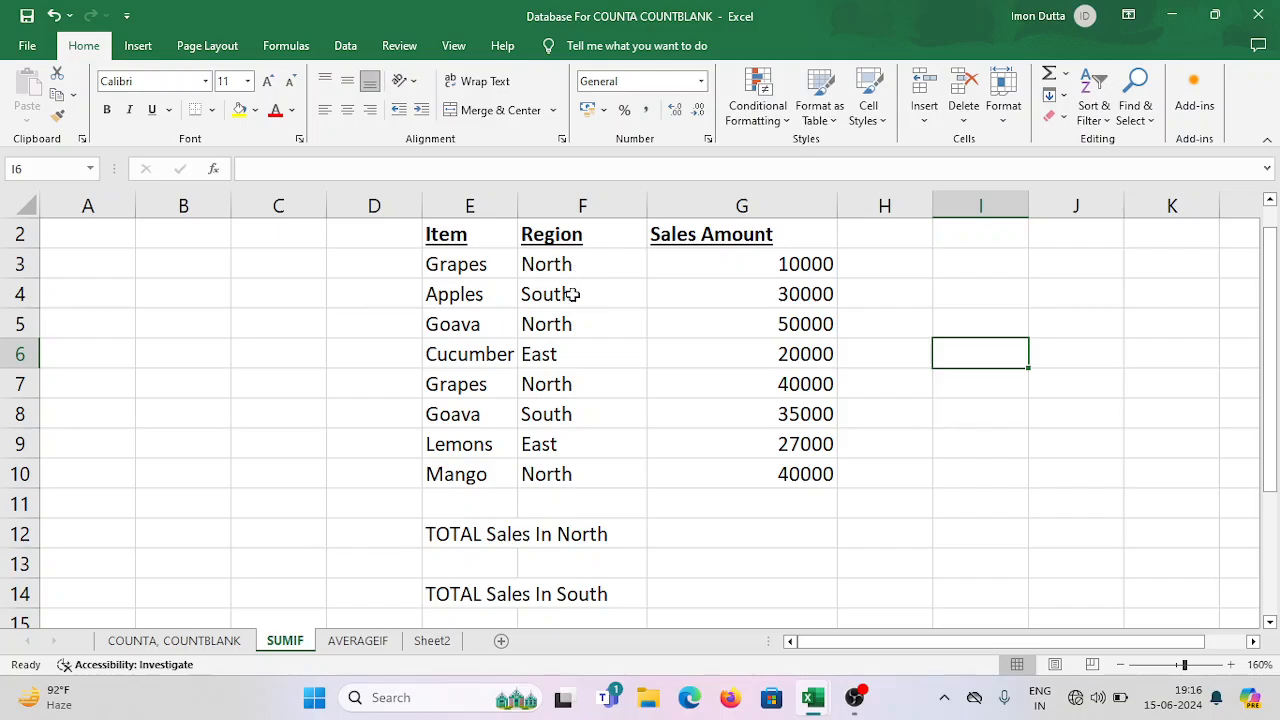
# Examine the entries in the Region column, row by row from F3 to F10.
pyautogui.click(571, 294)
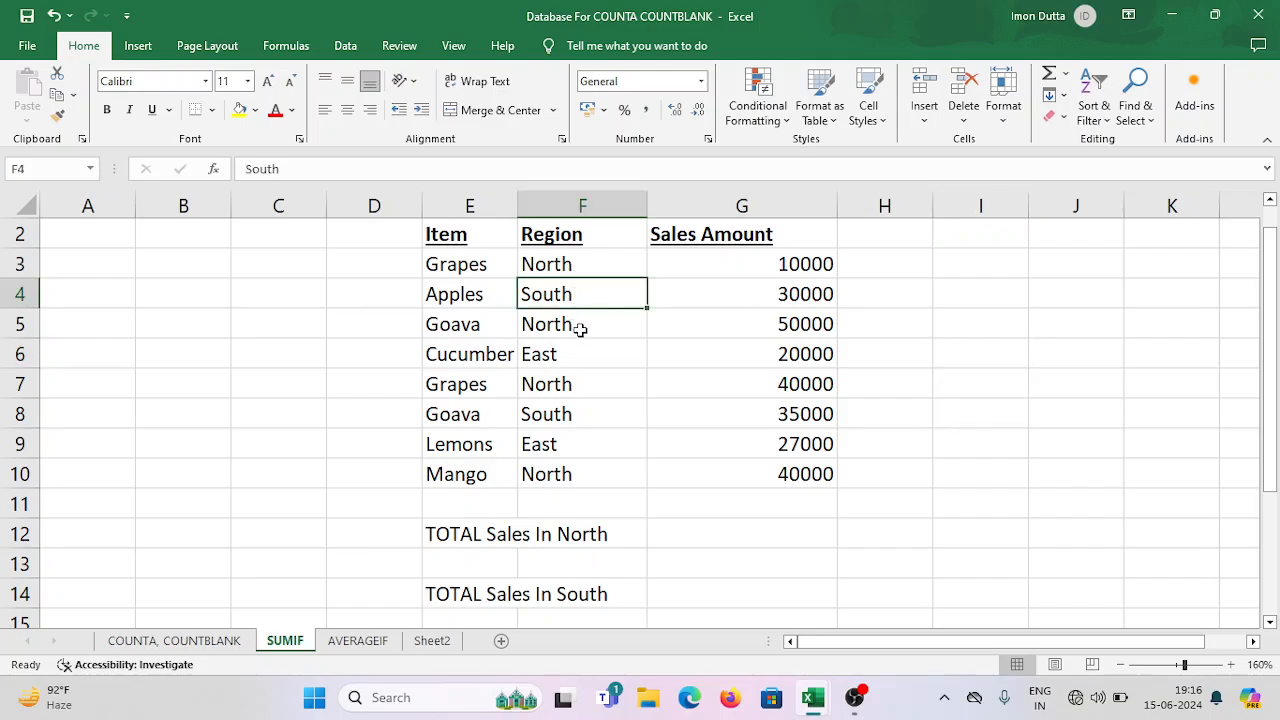
pyautogui.click(580, 329)
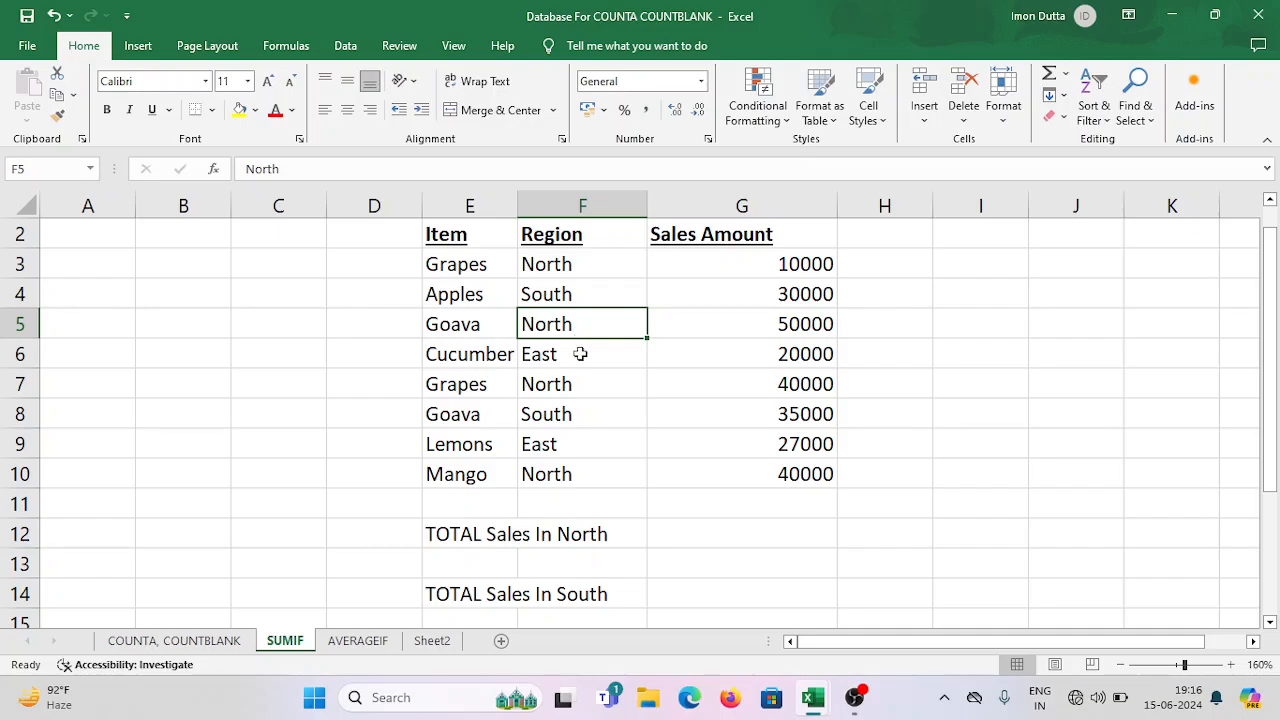
pyautogui.click(578, 357)
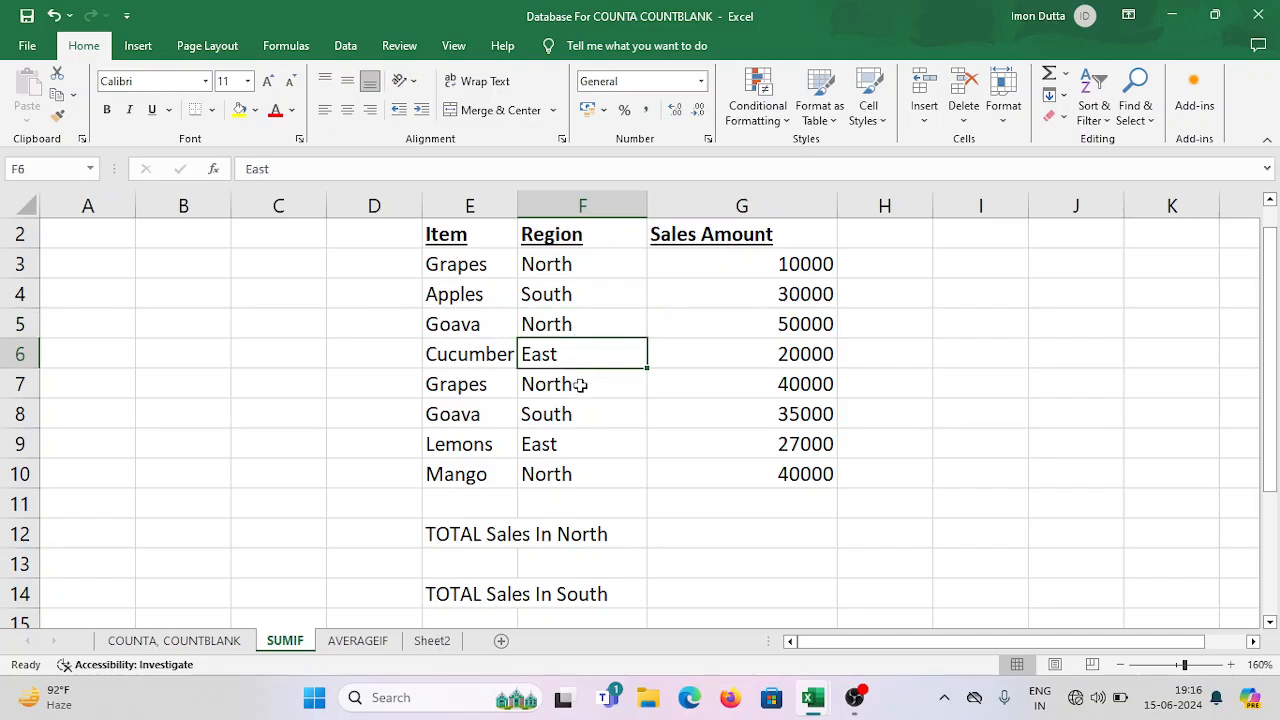
pyautogui.click(580, 384)
pyautogui.click(566, 414)
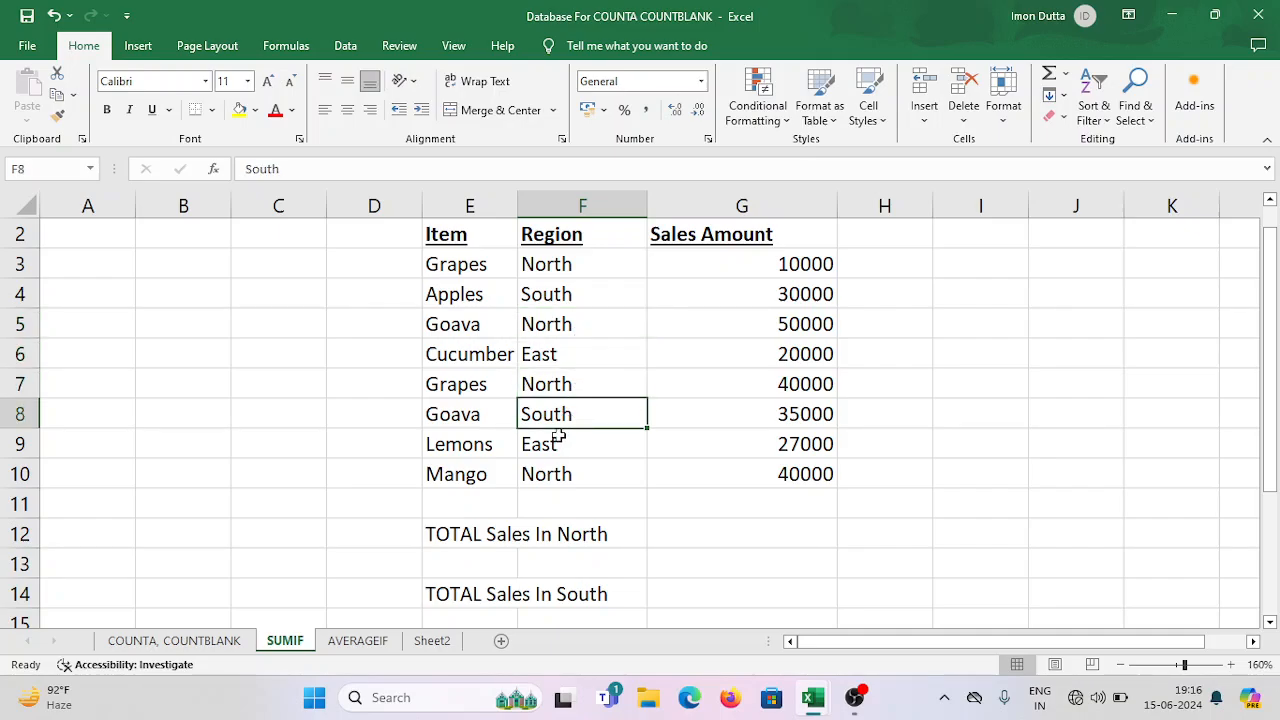
pyautogui.click(553, 443)
pyautogui.click(557, 476)
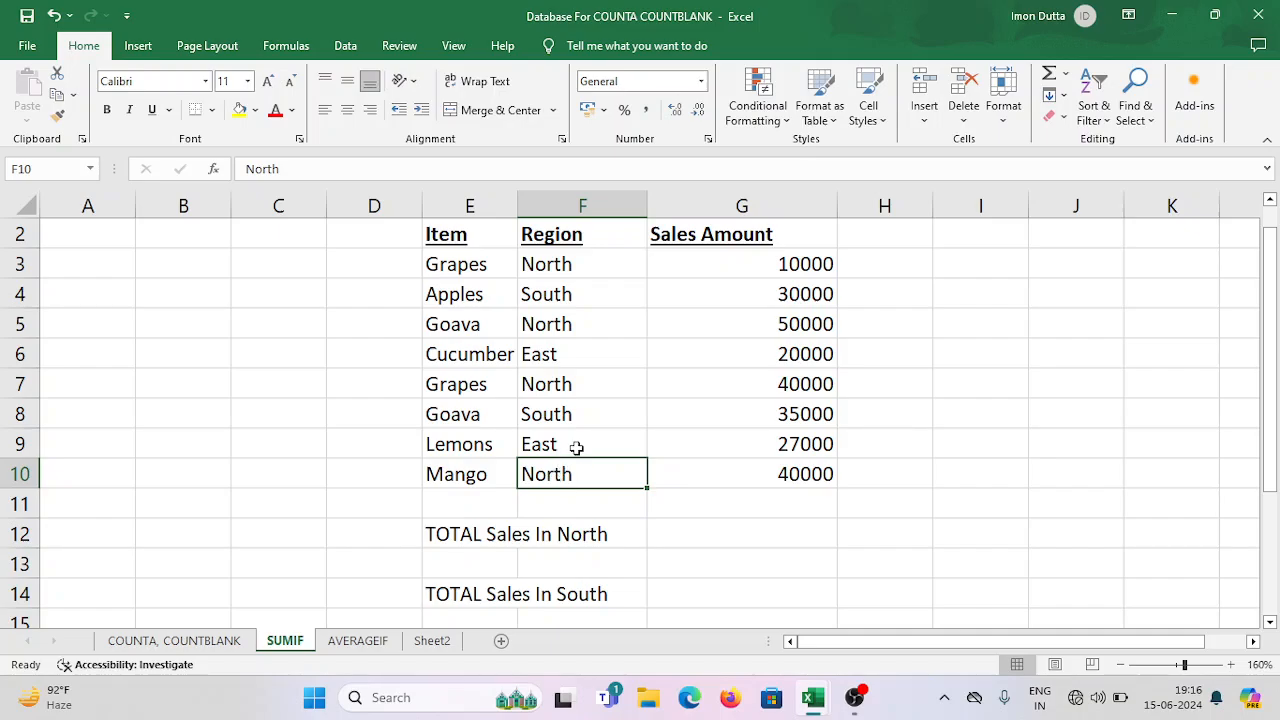
pyautogui.click(593, 264)
pyautogui.click(588, 300)
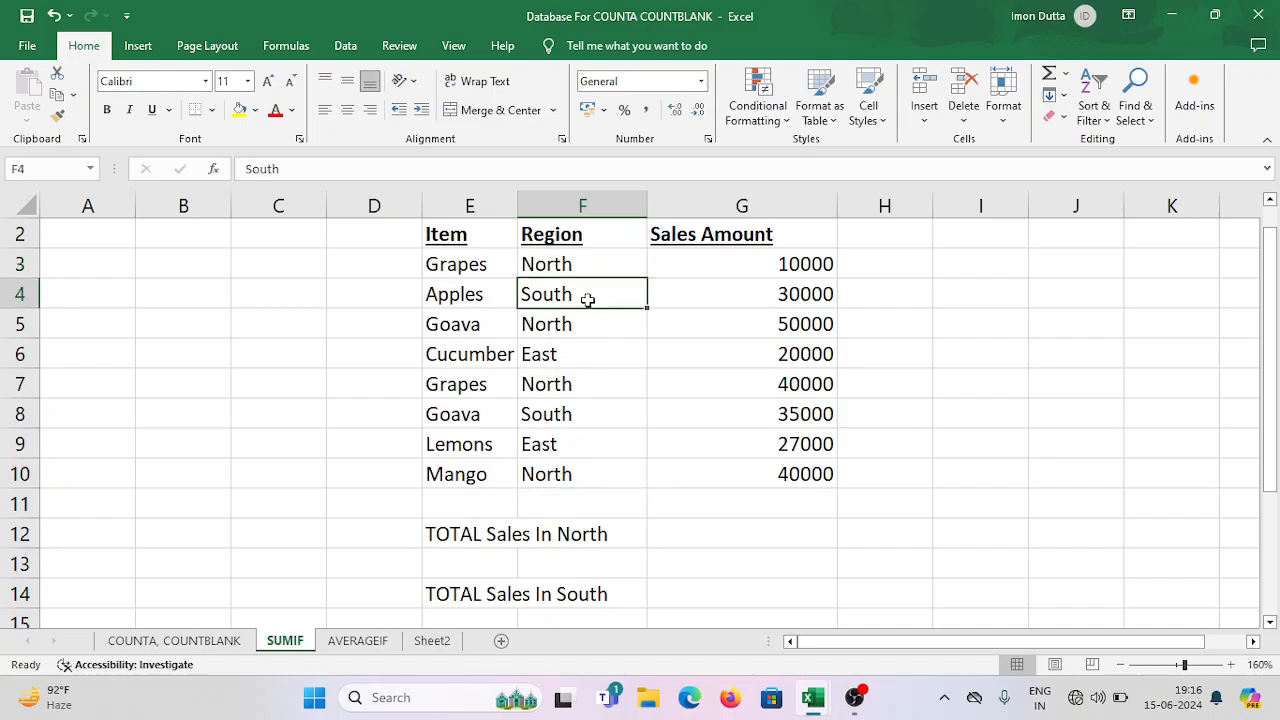
pyautogui.click(566, 352)
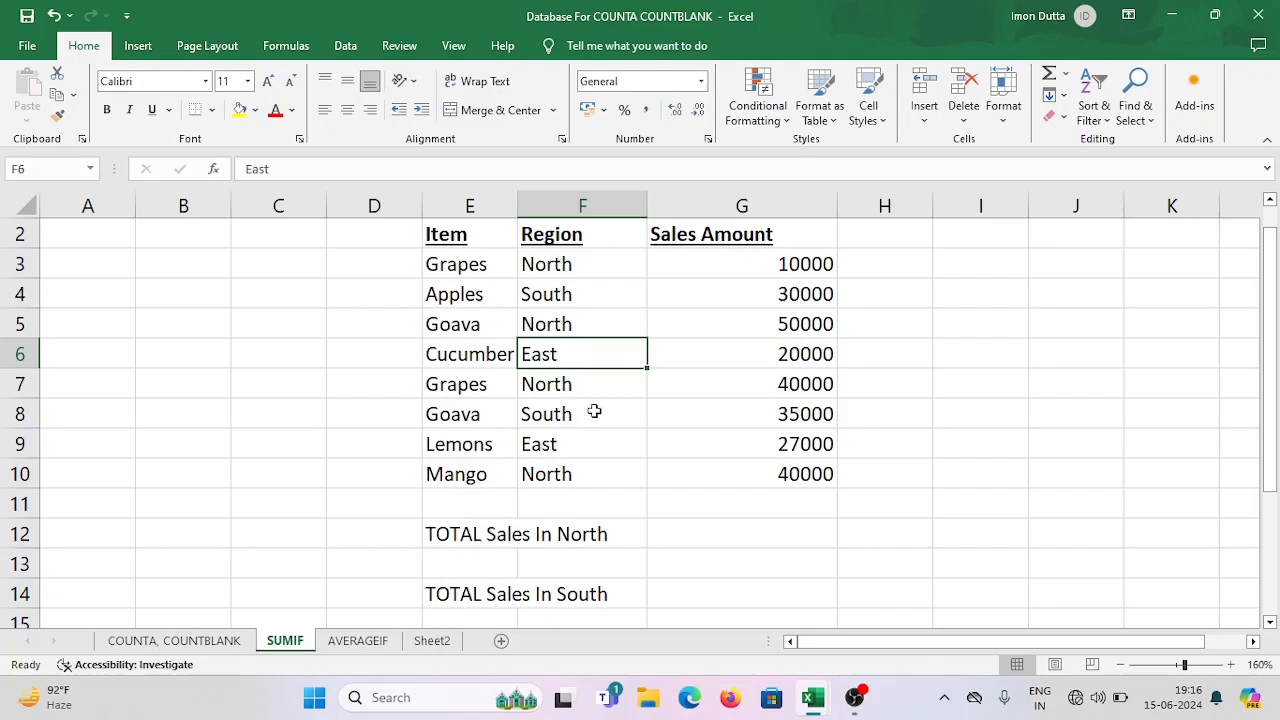
# Examine the Sales Amount column and how the Grapes and Apples rows pair item, region and amount.
pyautogui.click(783, 265)
pyautogui.moveTo(788, 292); pyautogui.dragTo(786, 477)
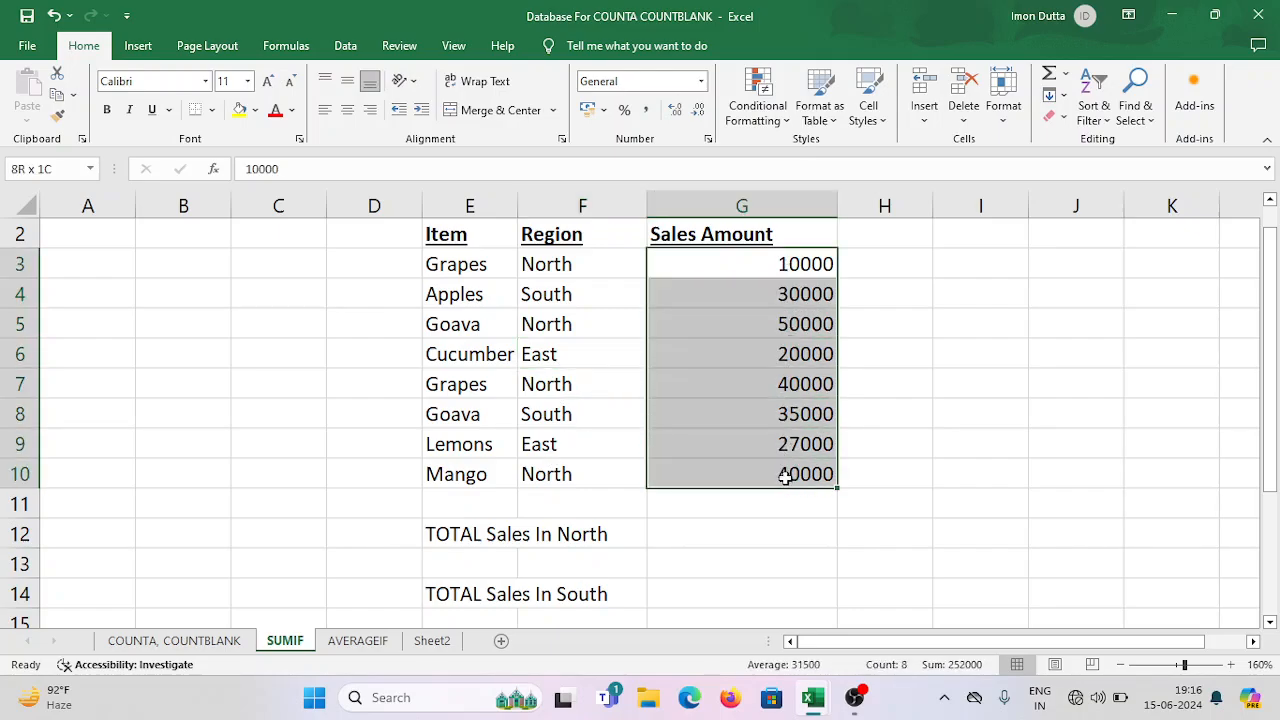
pyautogui.click(749, 391)
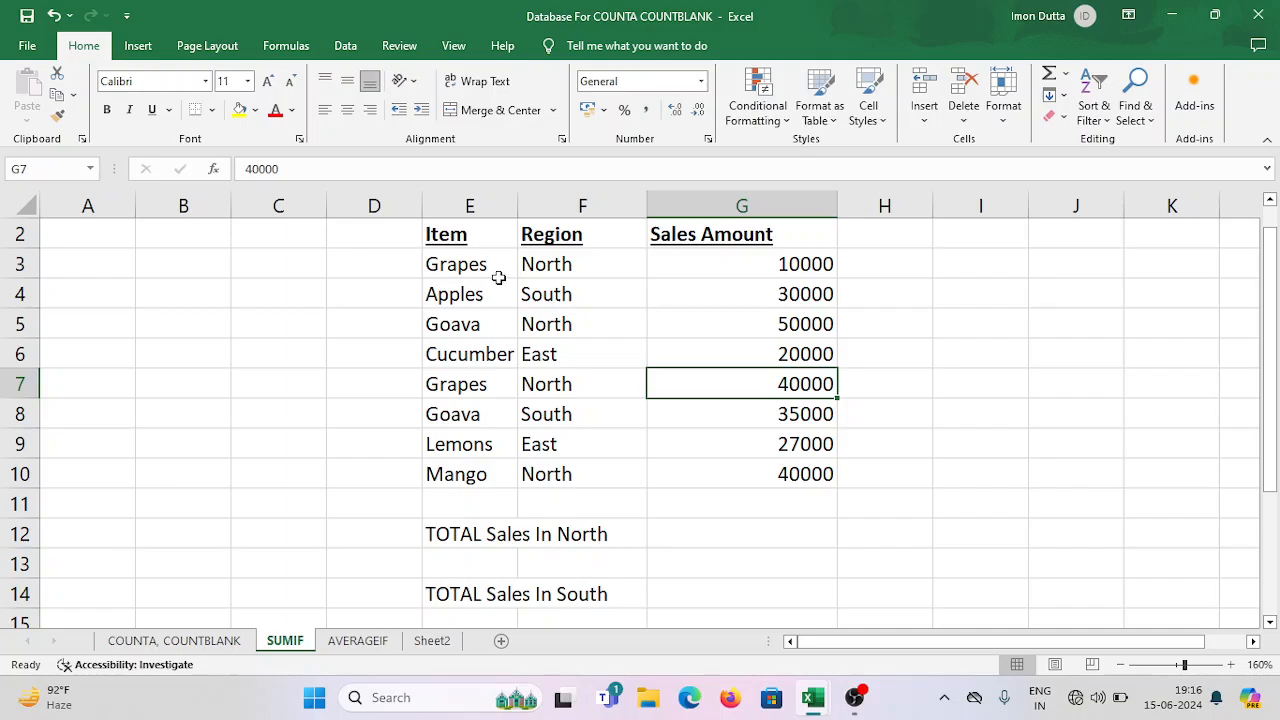
pyautogui.click(493, 266)
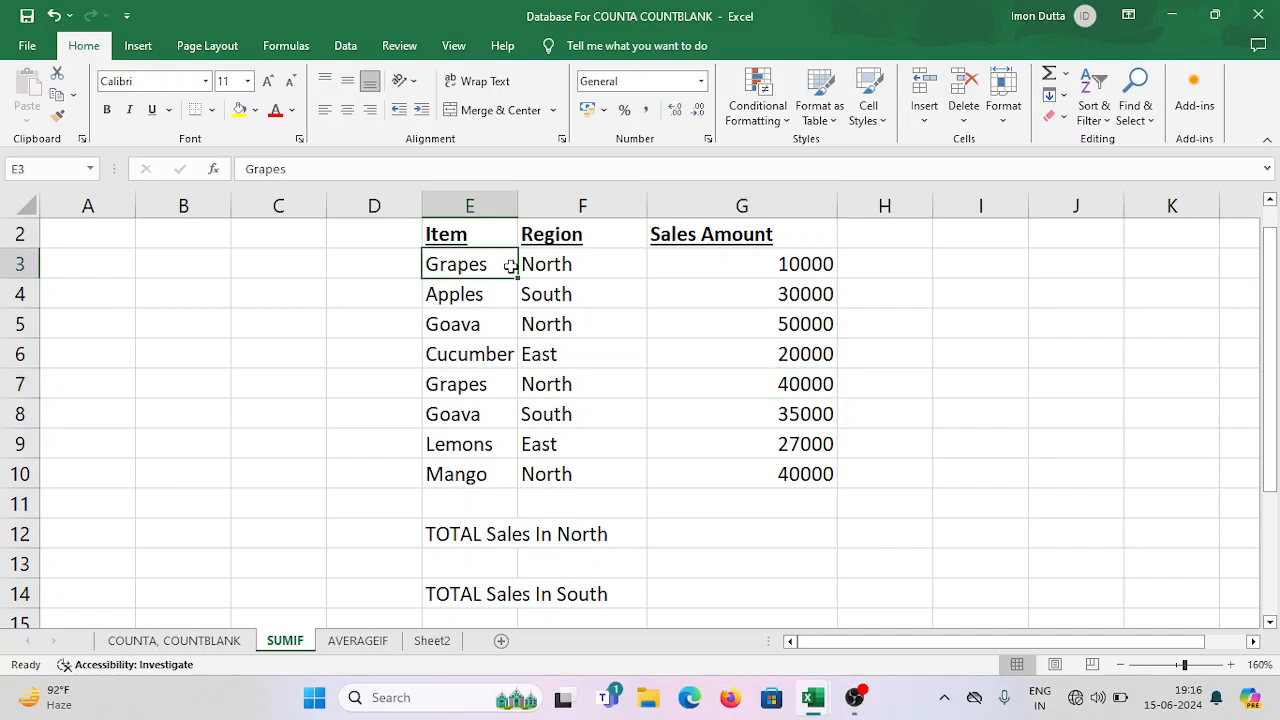
pyautogui.click(576, 270)
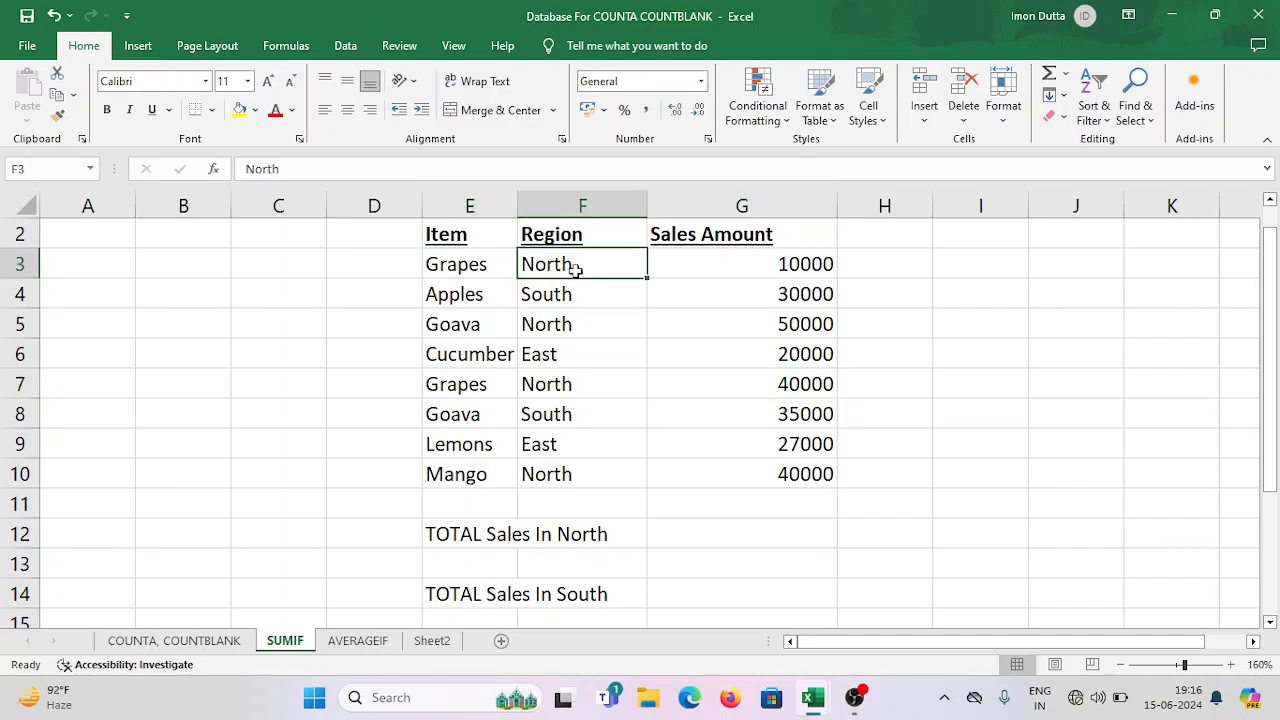
pyautogui.click(814, 264)
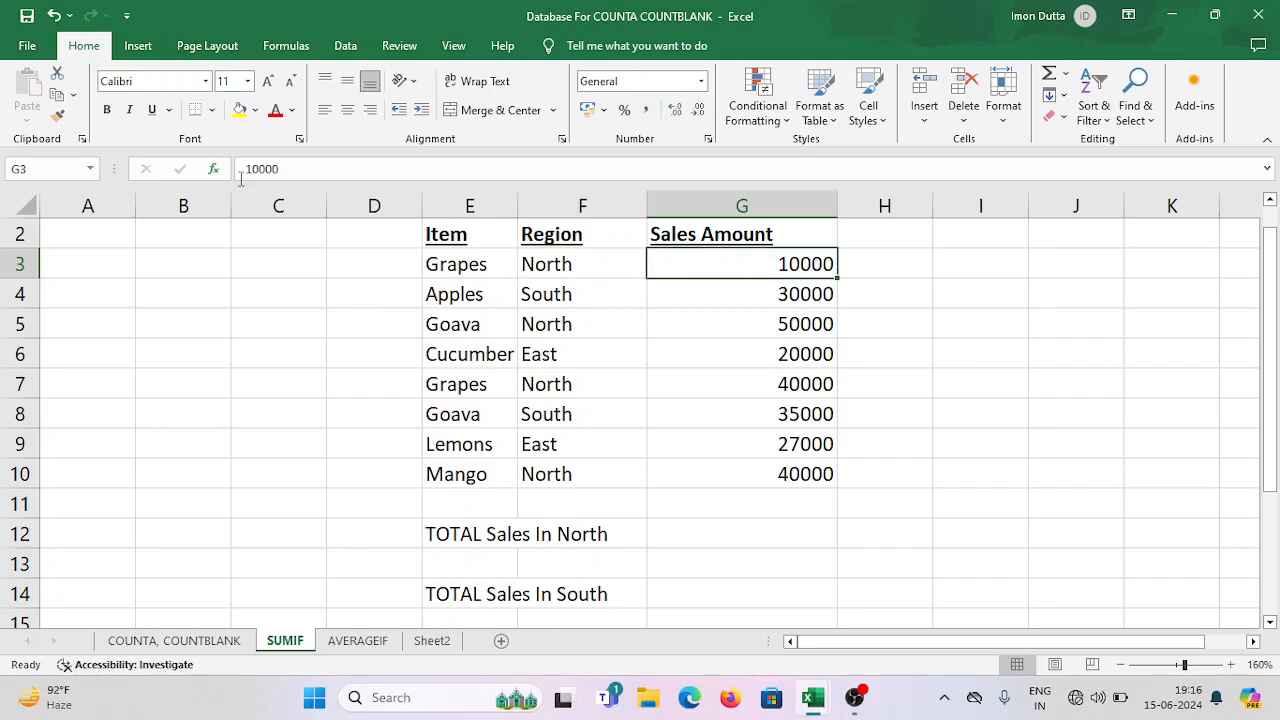
pyautogui.click(455, 298)
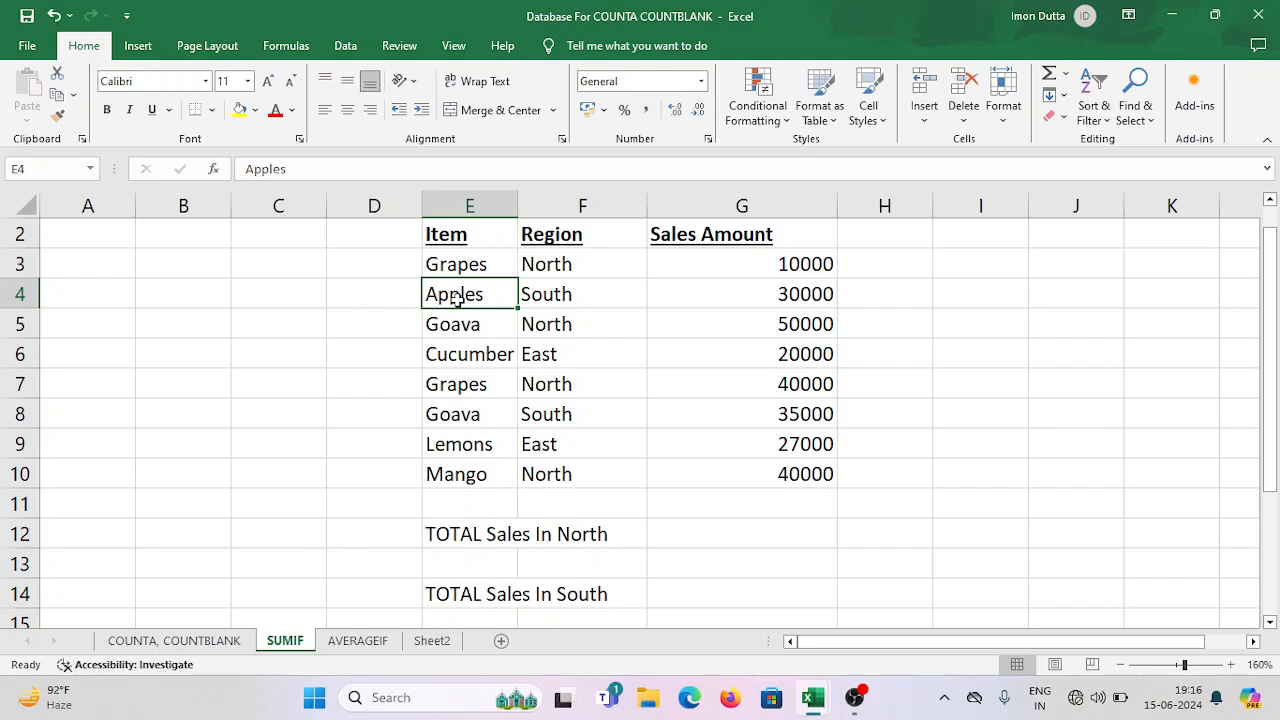
pyautogui.click(583, 298)
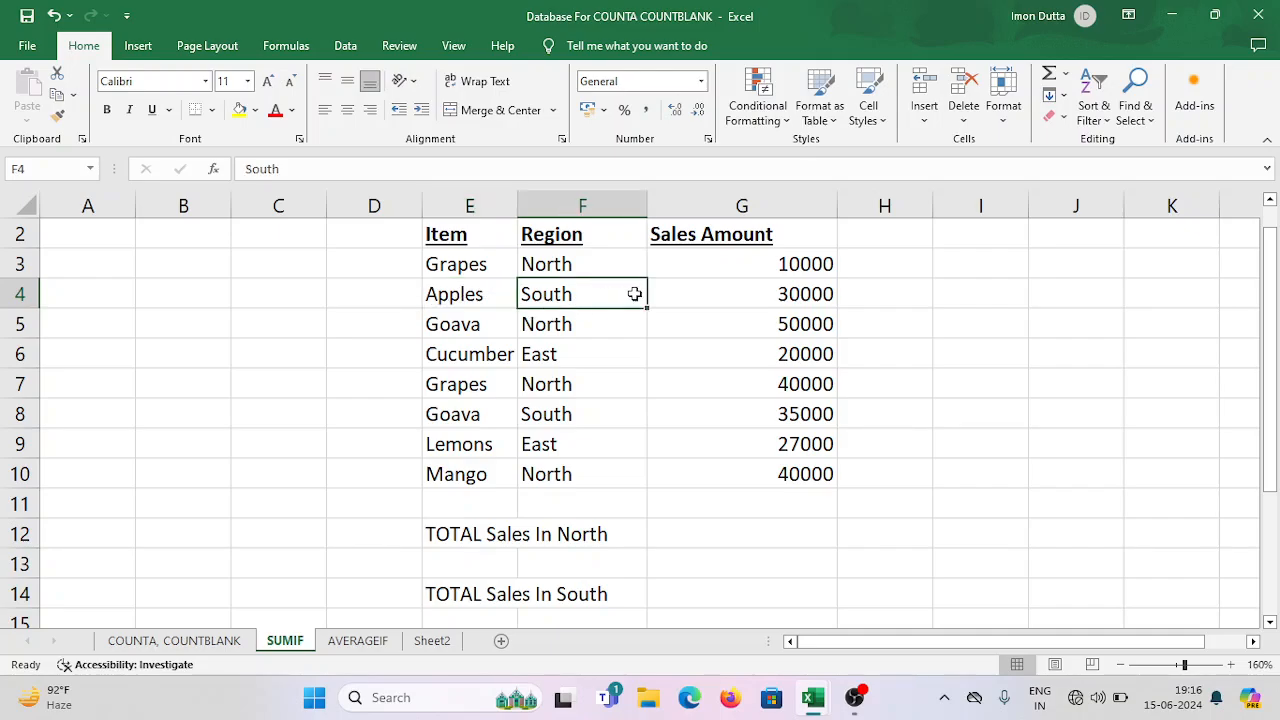
pyautogui.click(773, 295)
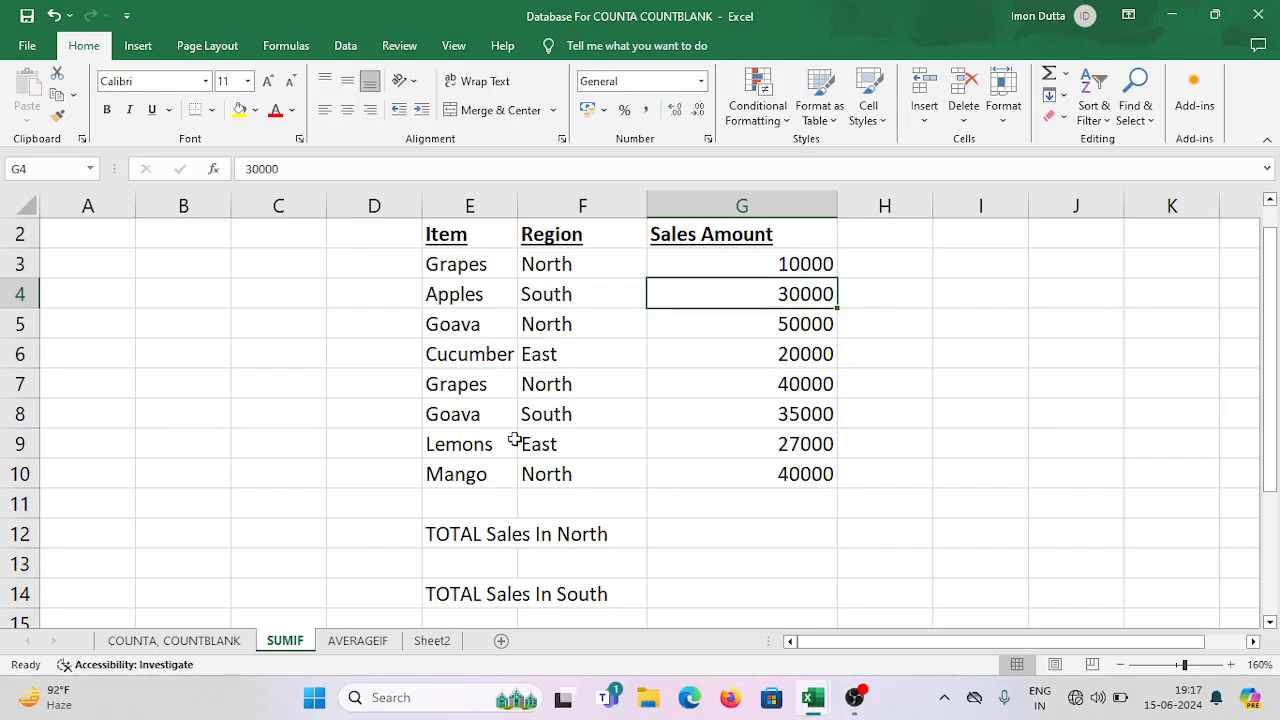
# Review the labels for total sales in North and total sales in South below the table.
pyautogui.click(470, 534)
pyautogui.moveTo(527, 534); pyautogui.dragTo(585, 534)
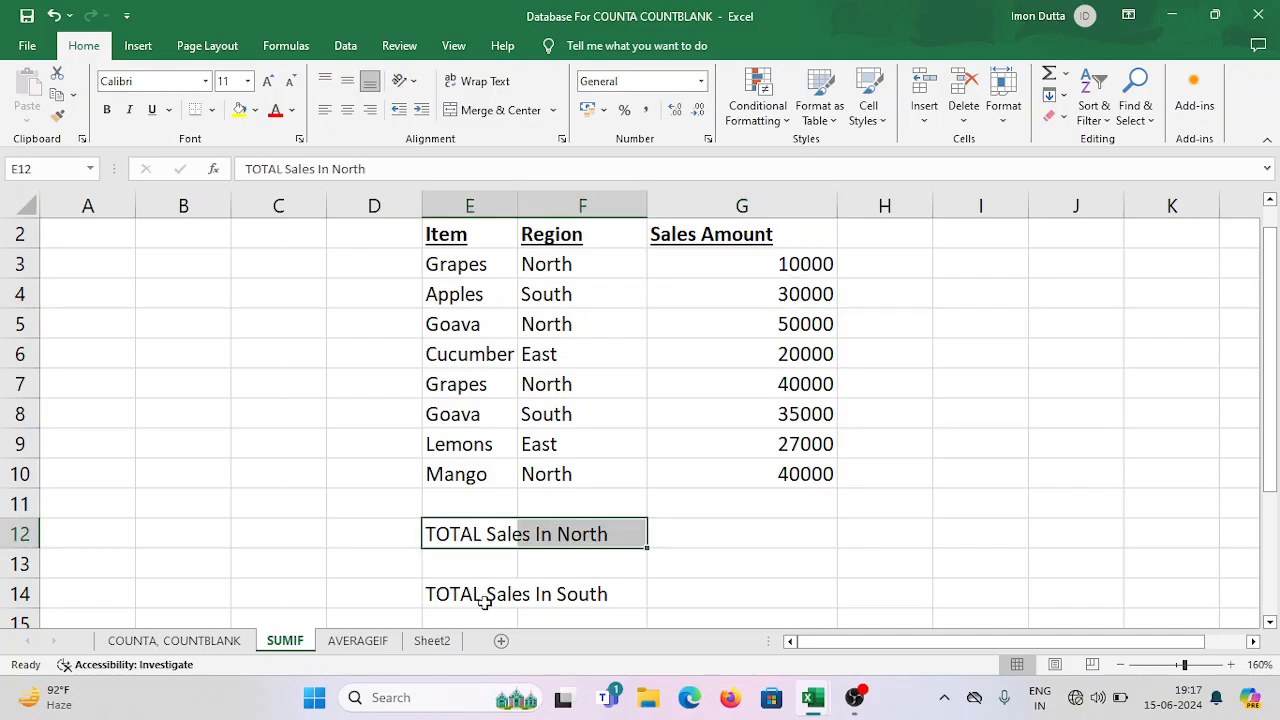
pyautogui.moveTo(485, 600); pyautogui.dragTo(614, 594)
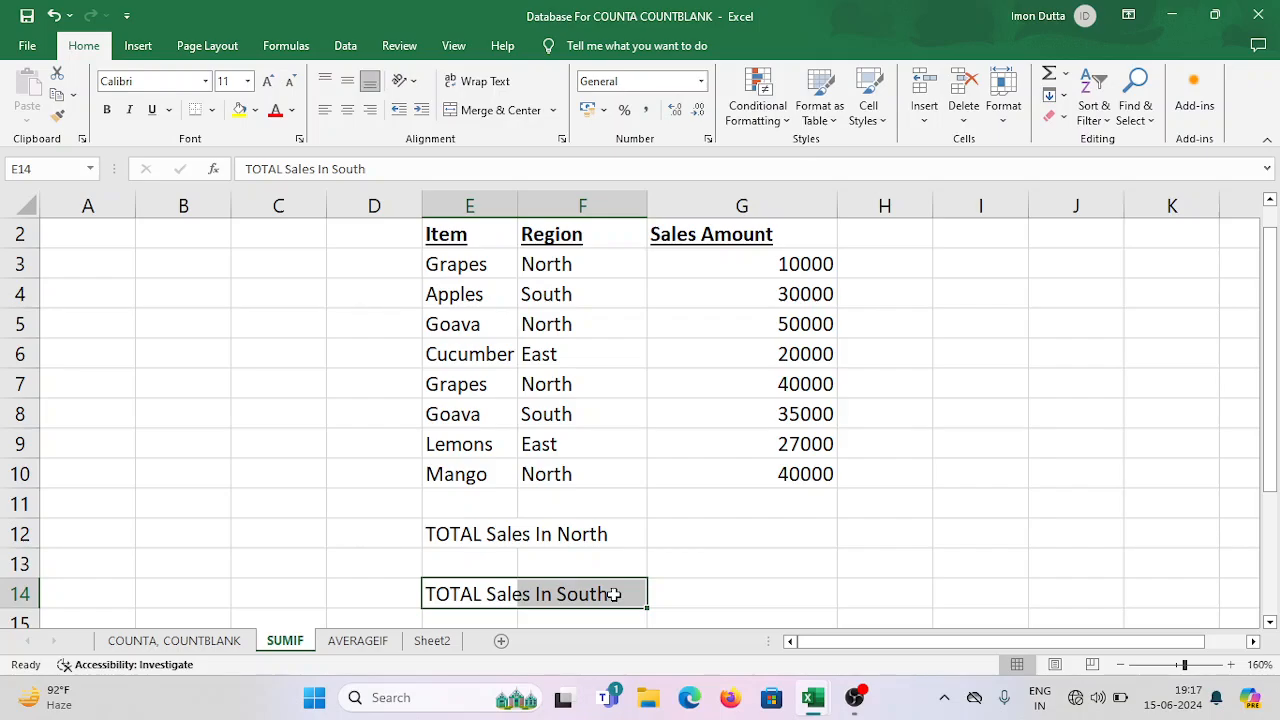
pyautogui.click(473, 538)
pyautogui.moveTo(473, 538); pyautogui.dragTo(589, 533)
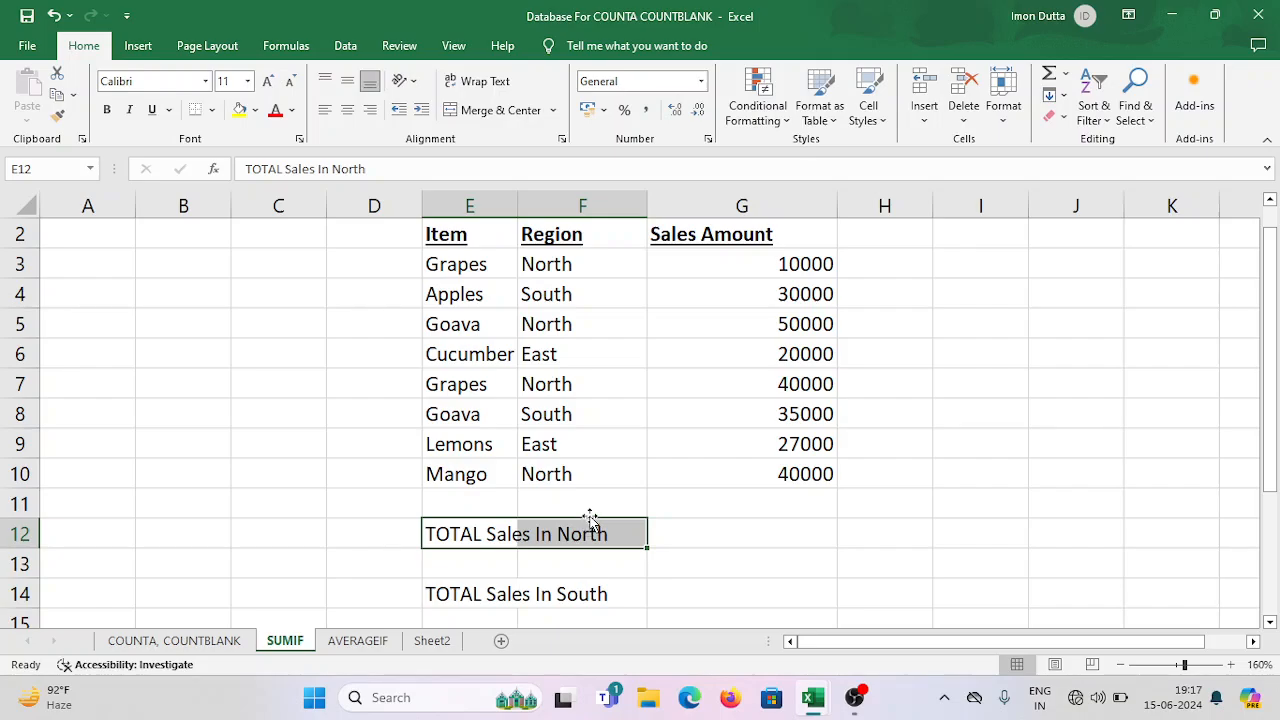
pyautogui.moveTo(458, 592); pyautogui.dragTo(591, 586)
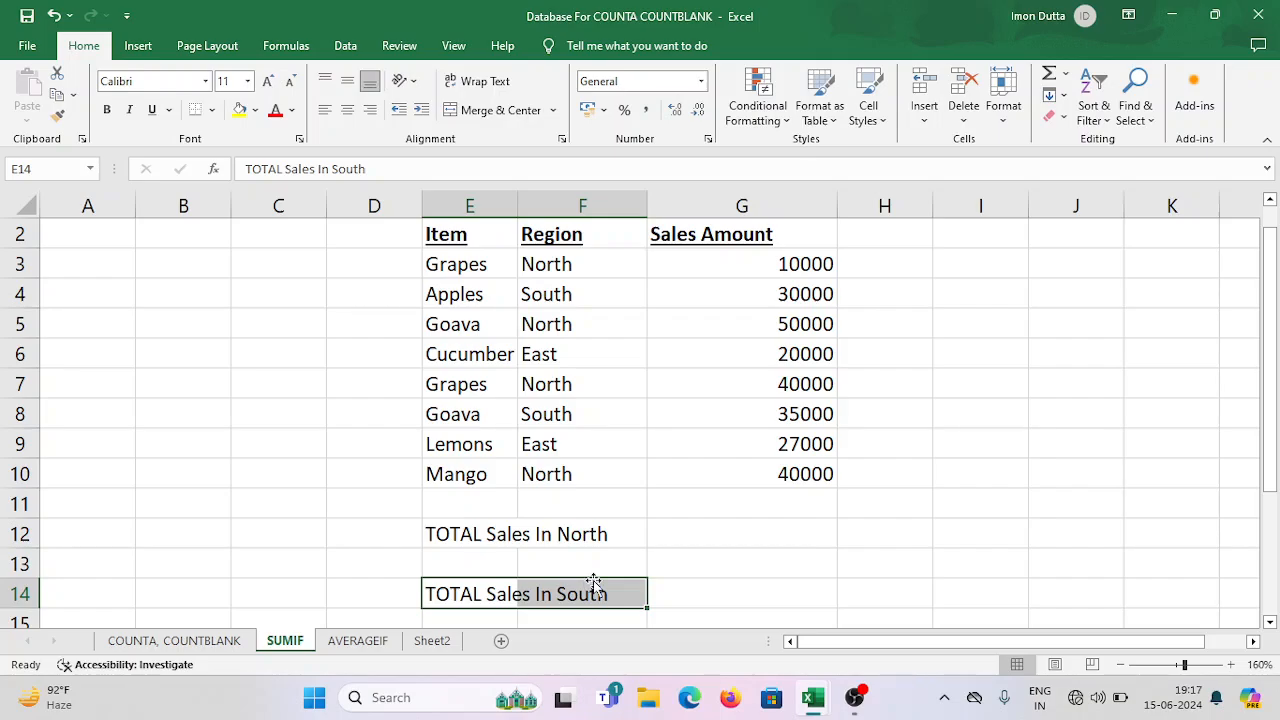
# Begin a SUMIF formula in G12 for the North total, using the Region cells F3:F10 as the range.
pyautogui.click(739, 533)
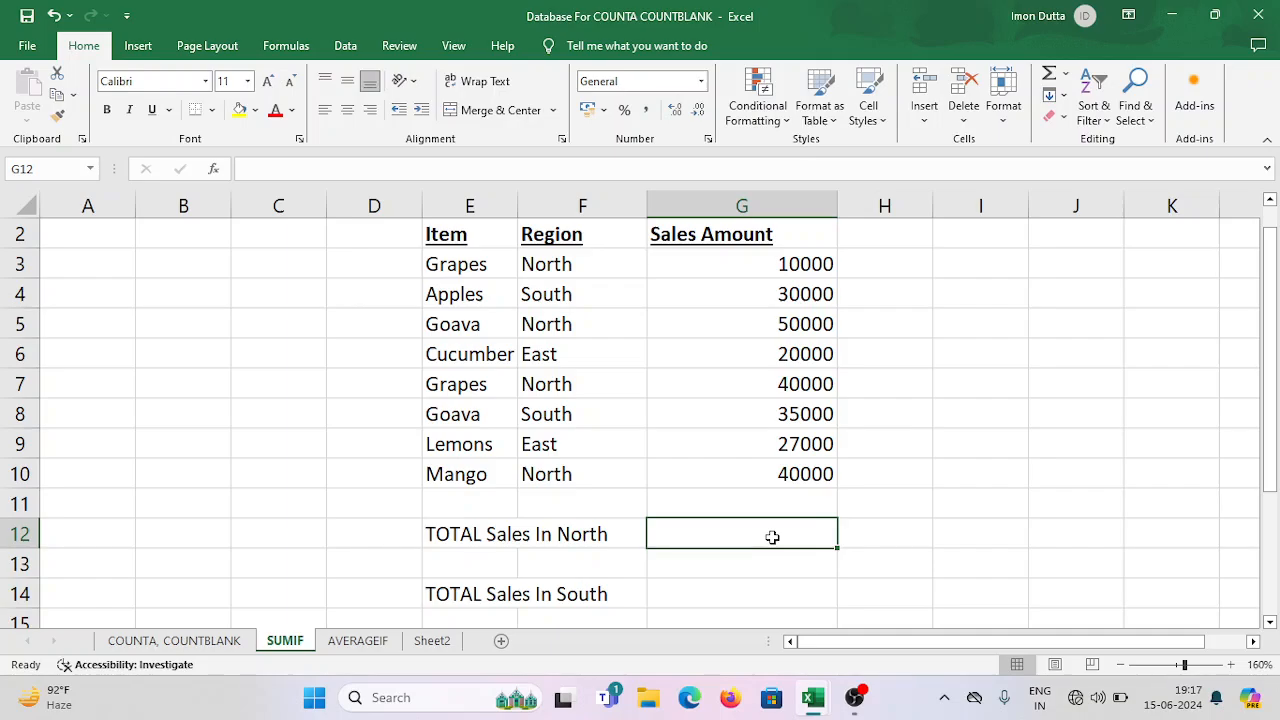
pyautogui.write('=')
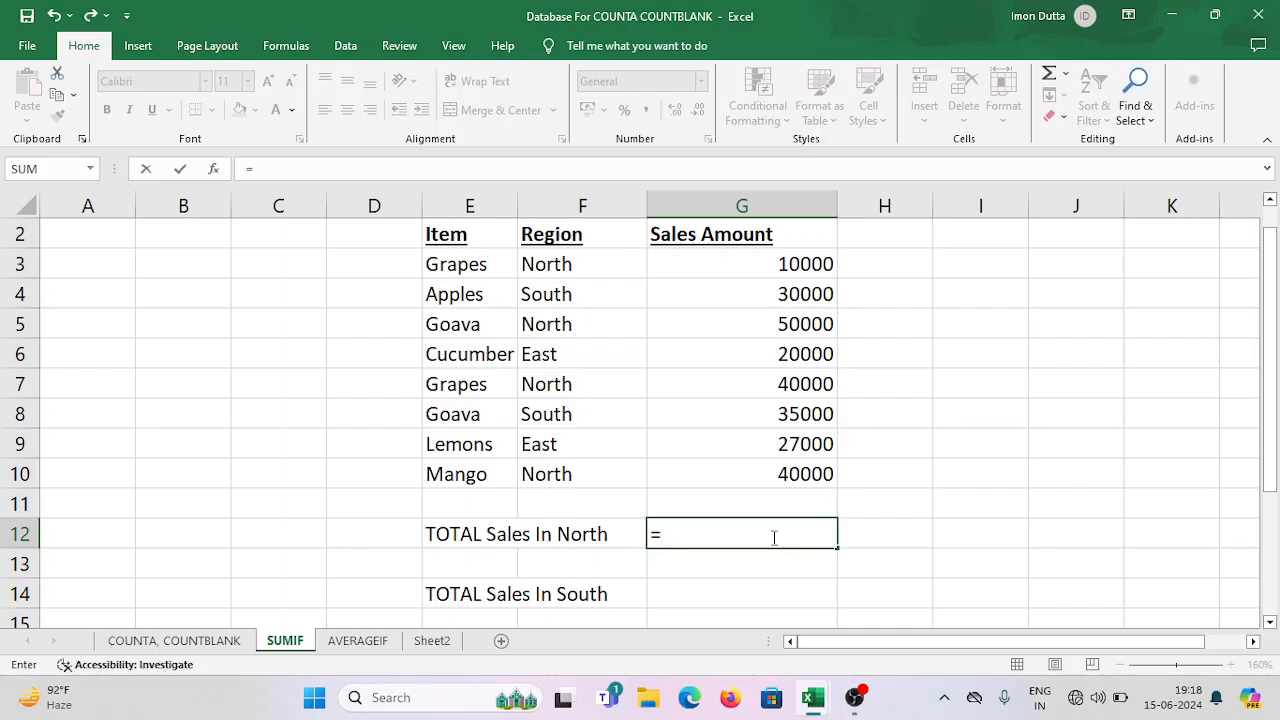
pyautogui.write('SUMIF')
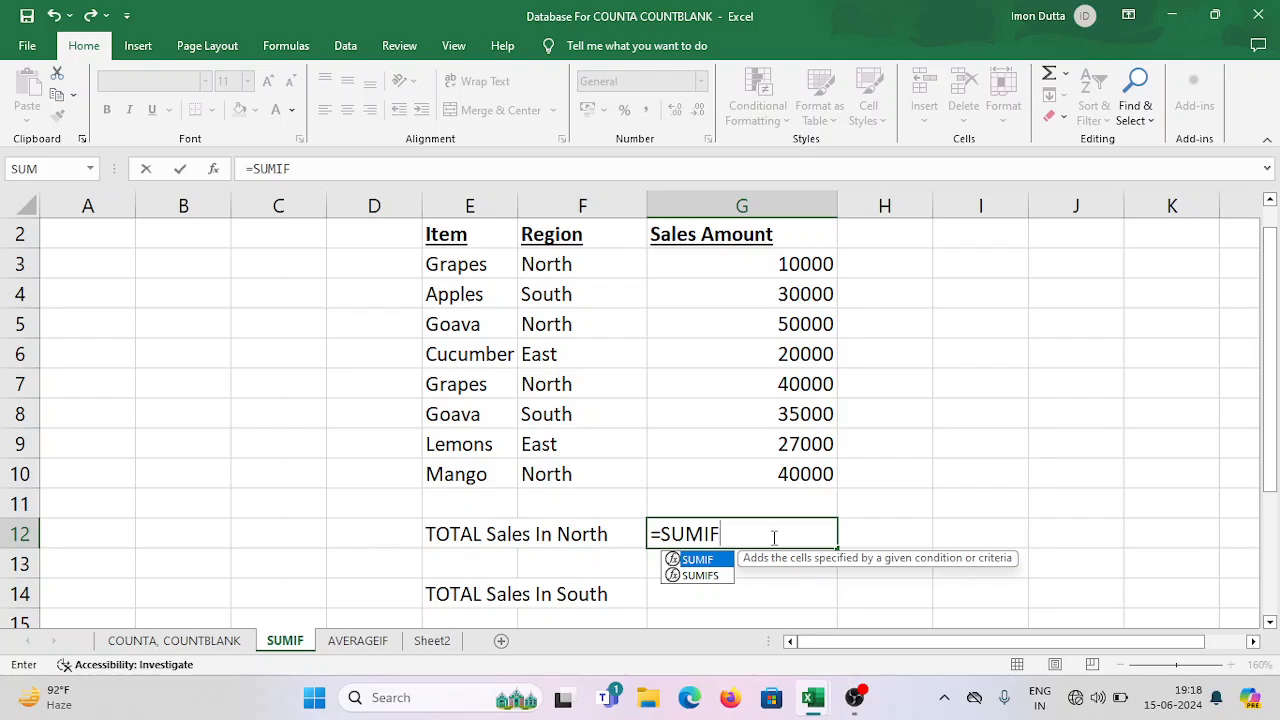
pyautogui.write('(')
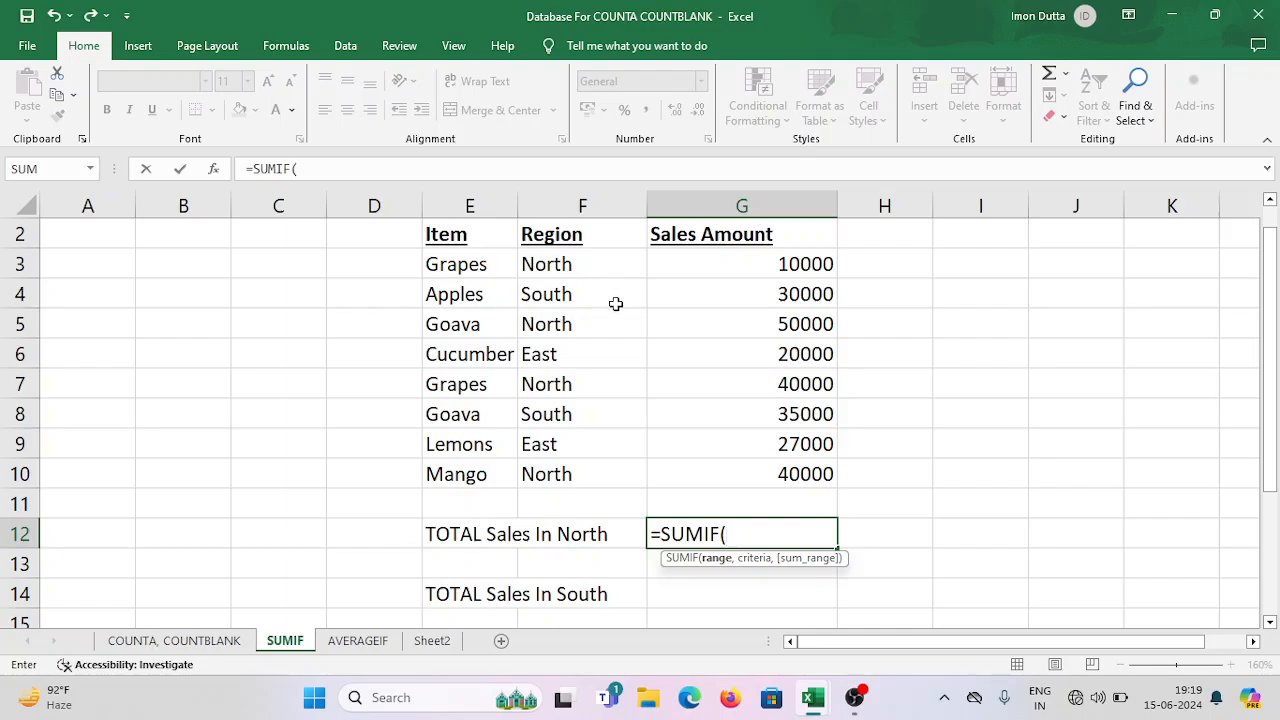
pyautogui.write('F3')
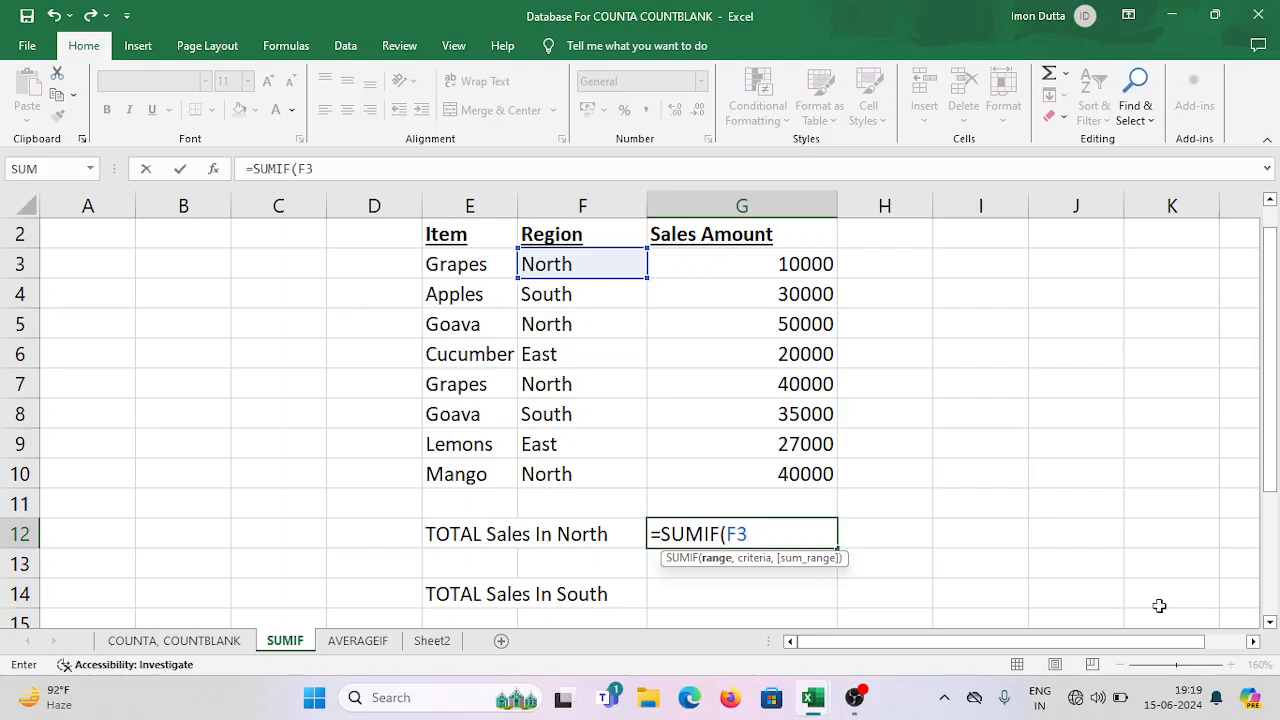
pyautogui.write(':')
pyautogui.write('F10')
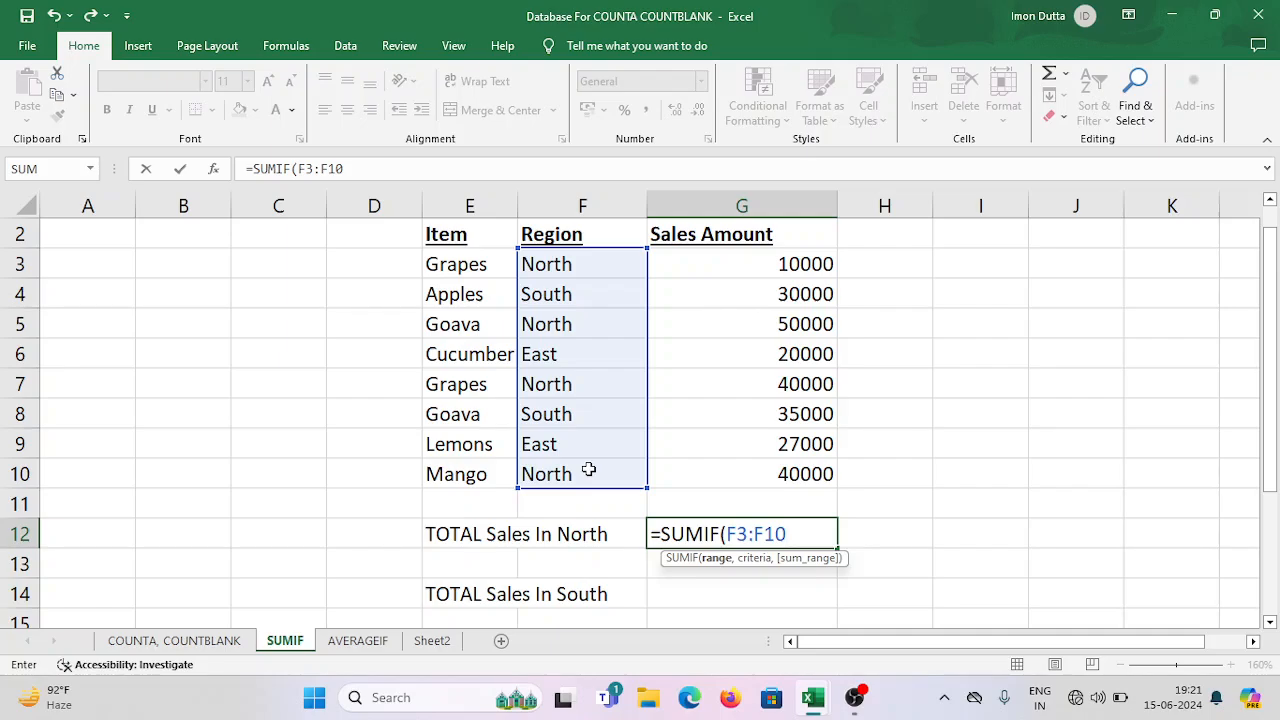
# Add "North" in quotation marks as the criteria of the SUMIF formula.
pyautogui.write(',')
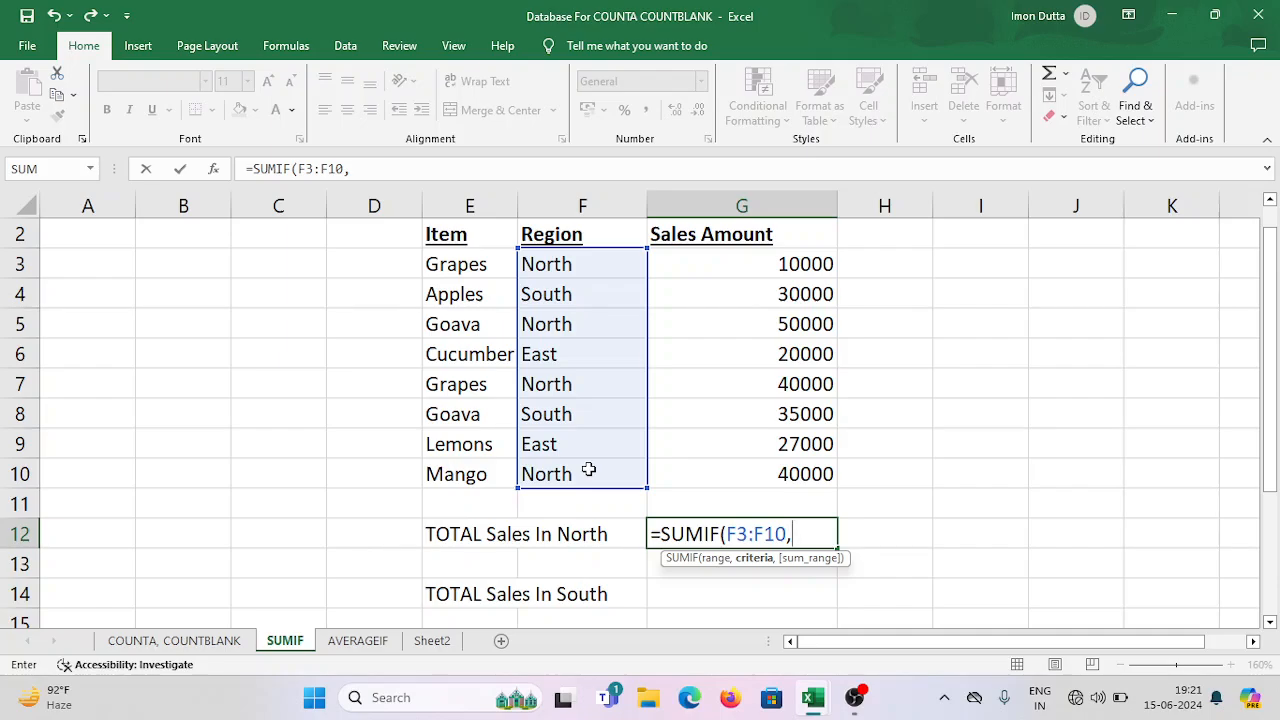
pyautogui.write('"North"')
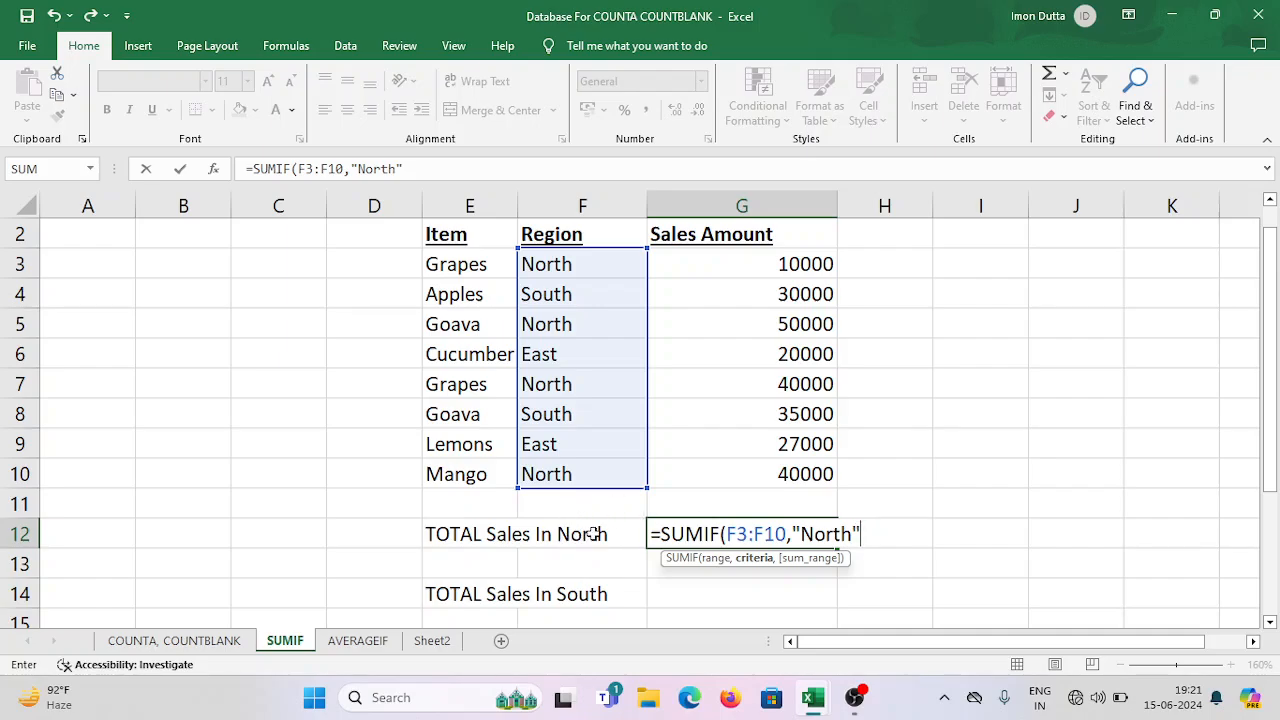
# Set the Sales Amount cells G3:G10 as the sum range, then close and enter the SUMIF formula.
pyautogui.write(',')
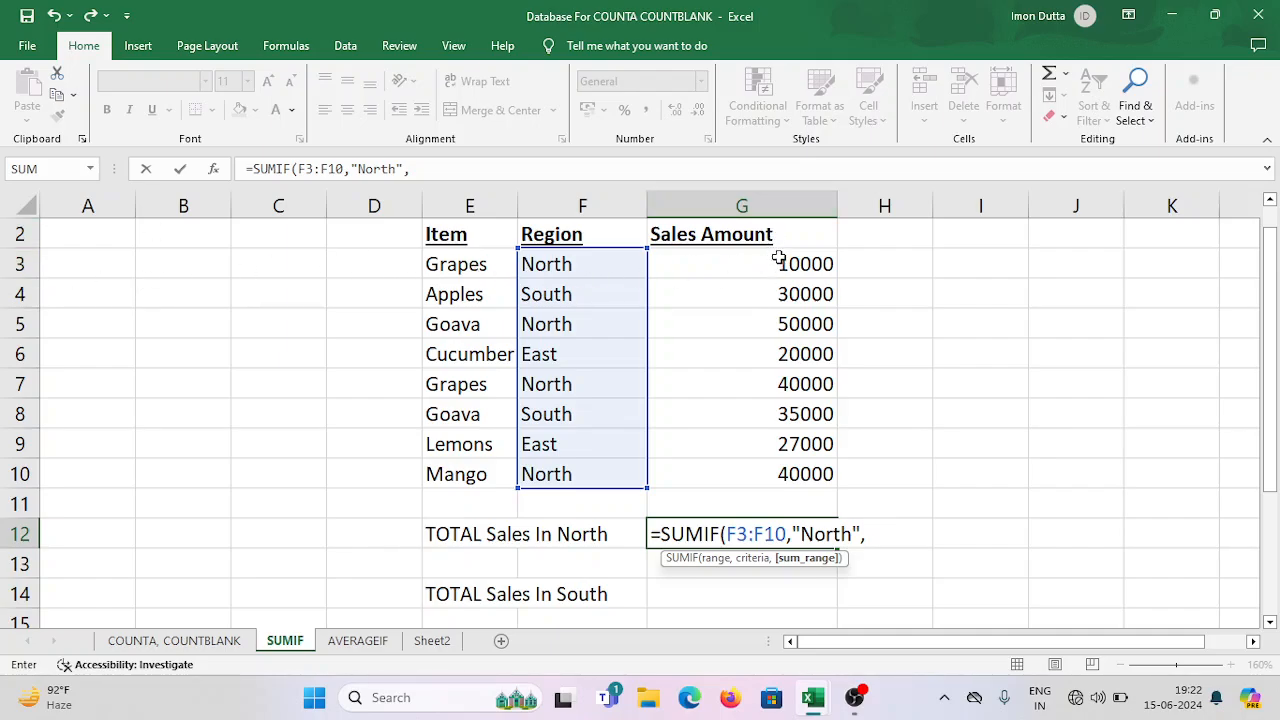
pyautogui.write('g3')
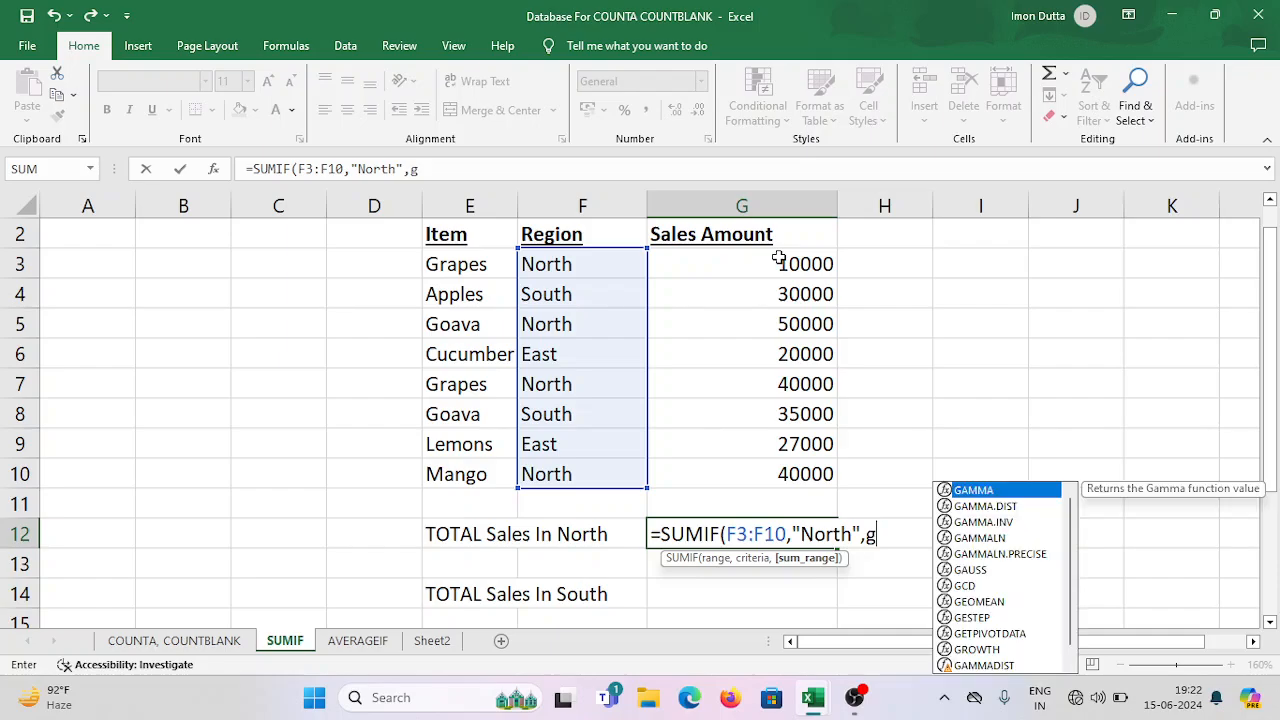
pyautogui.press('BackSpace')
pyautogui.press('BackSpace')
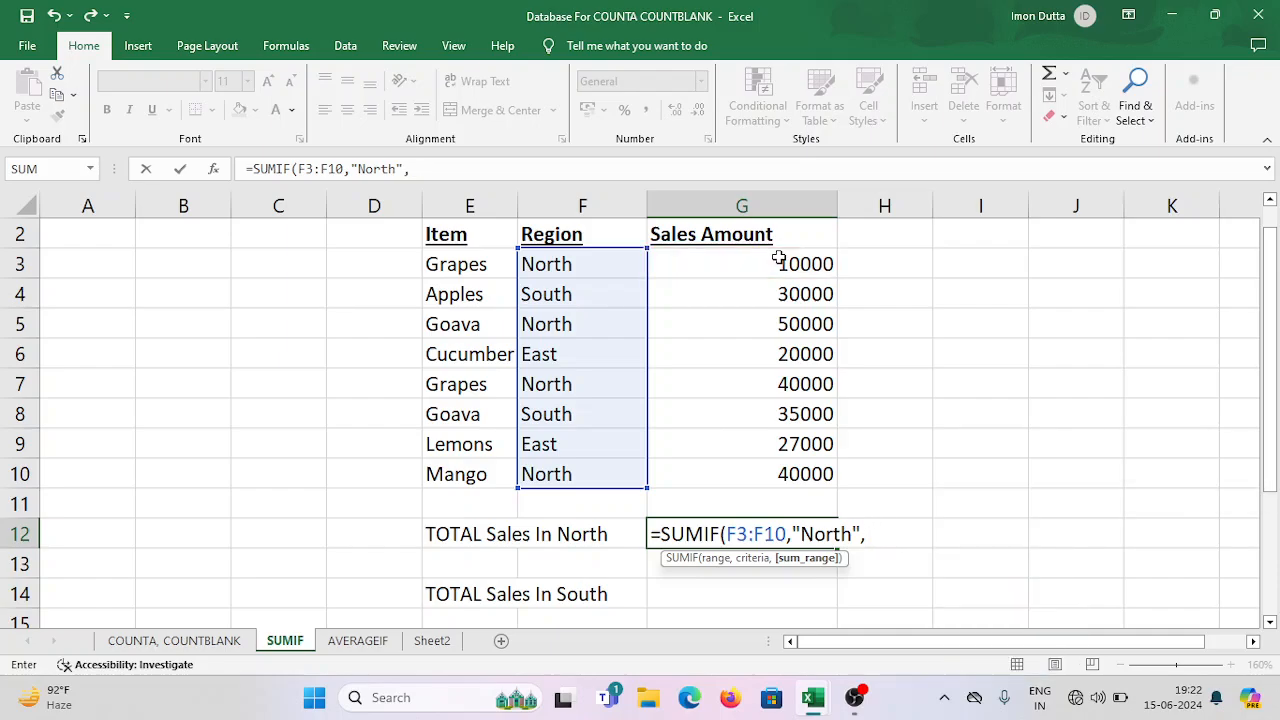
pyautogui.write('g')
pyautogui.press('BackSpace')
pyautogui.write('G3')
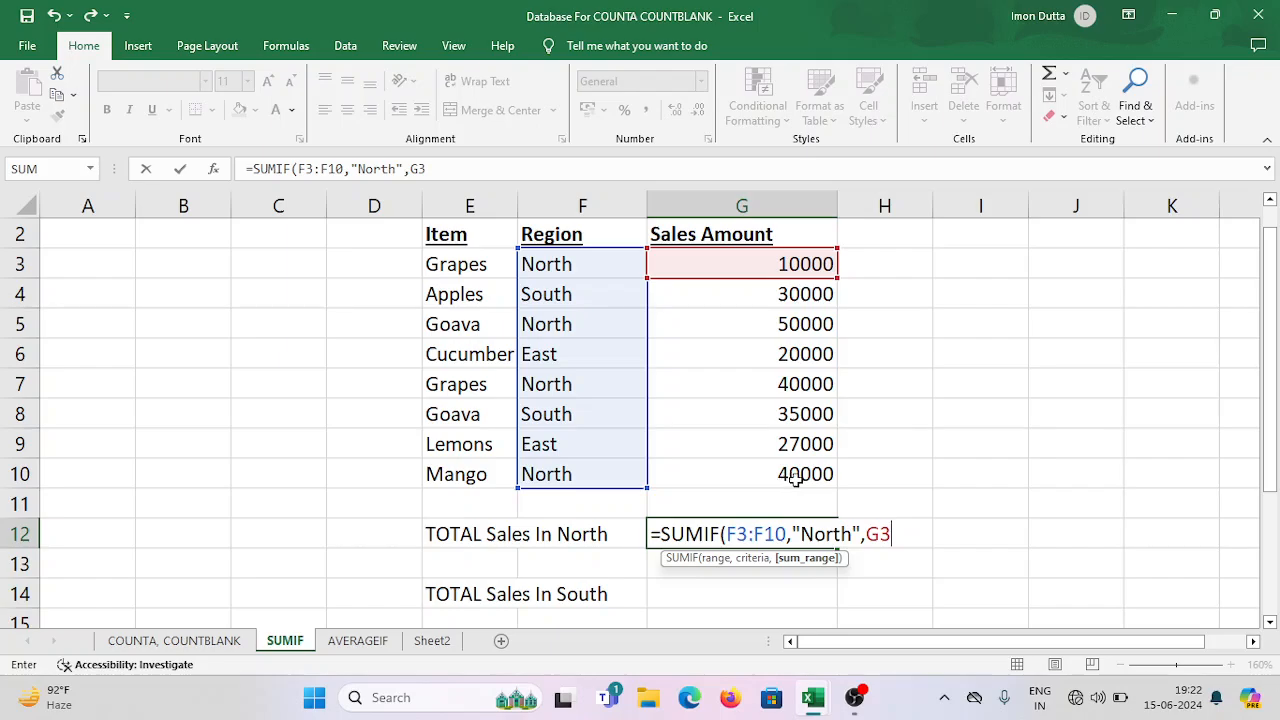
pyautogui.write(':G10')
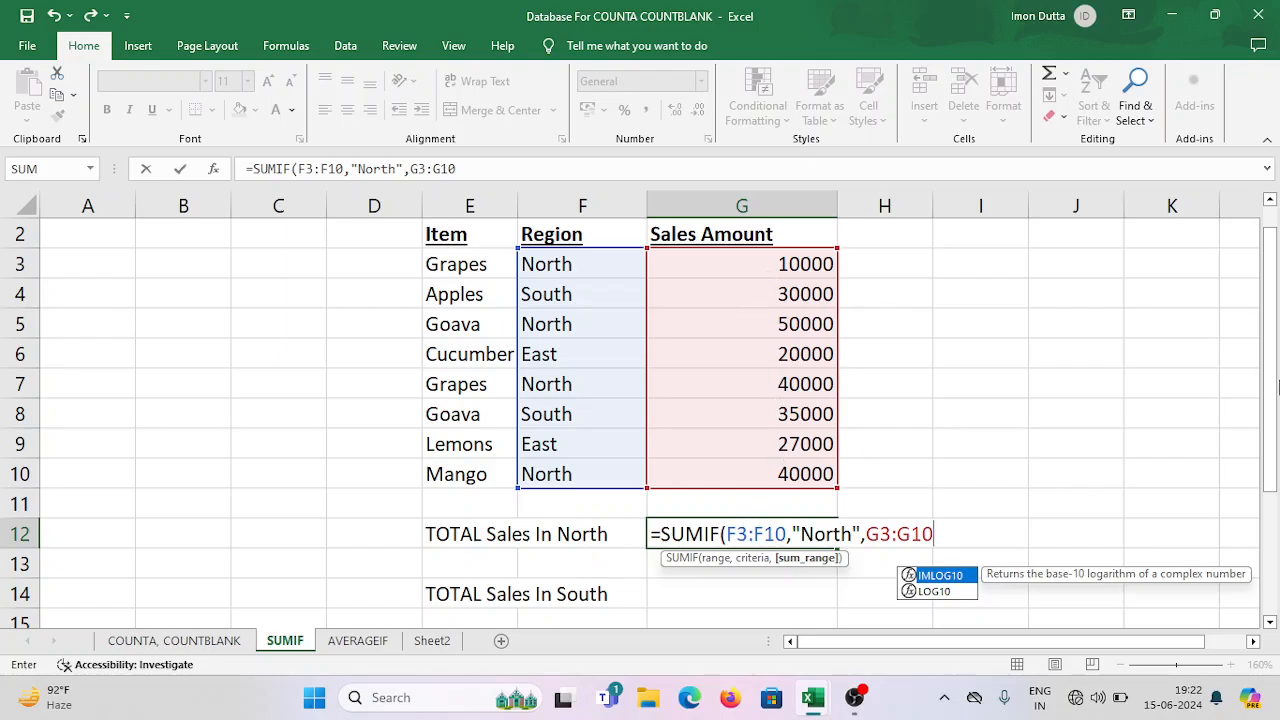
pyautogui.write(')')
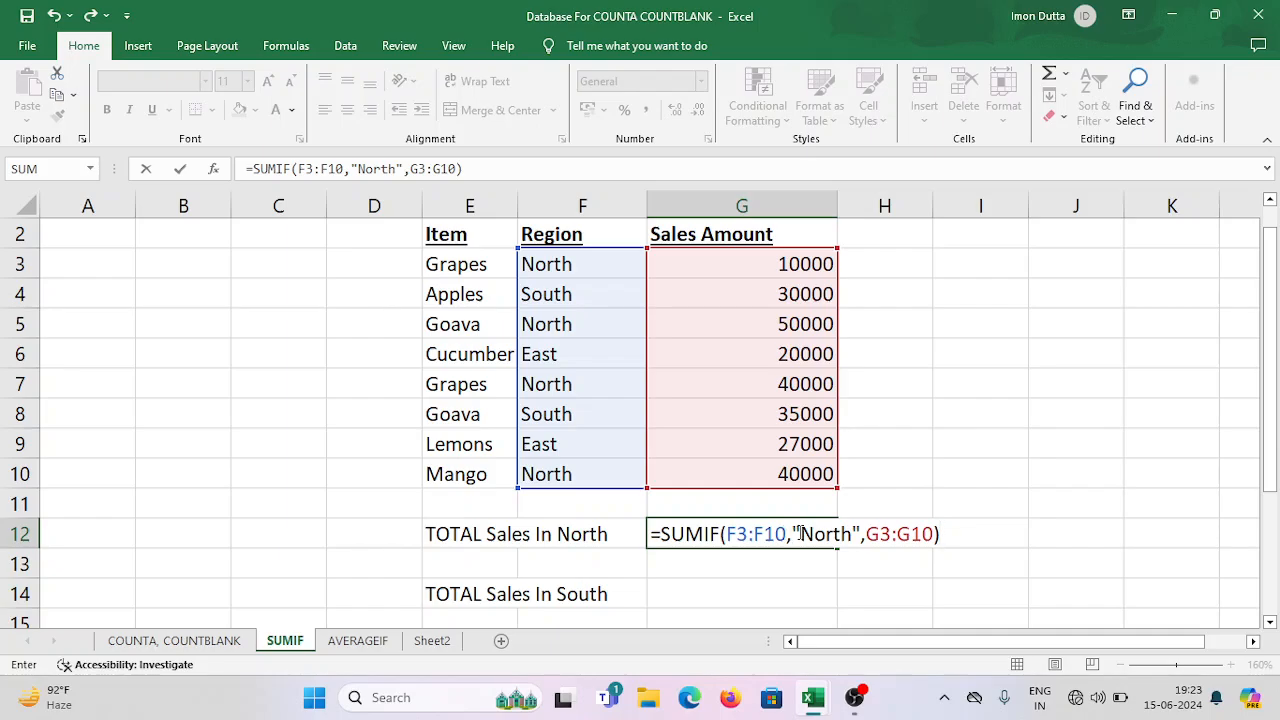
pyautogui.moveTo(800, 534); pyautogui.dragTo(956, 536)
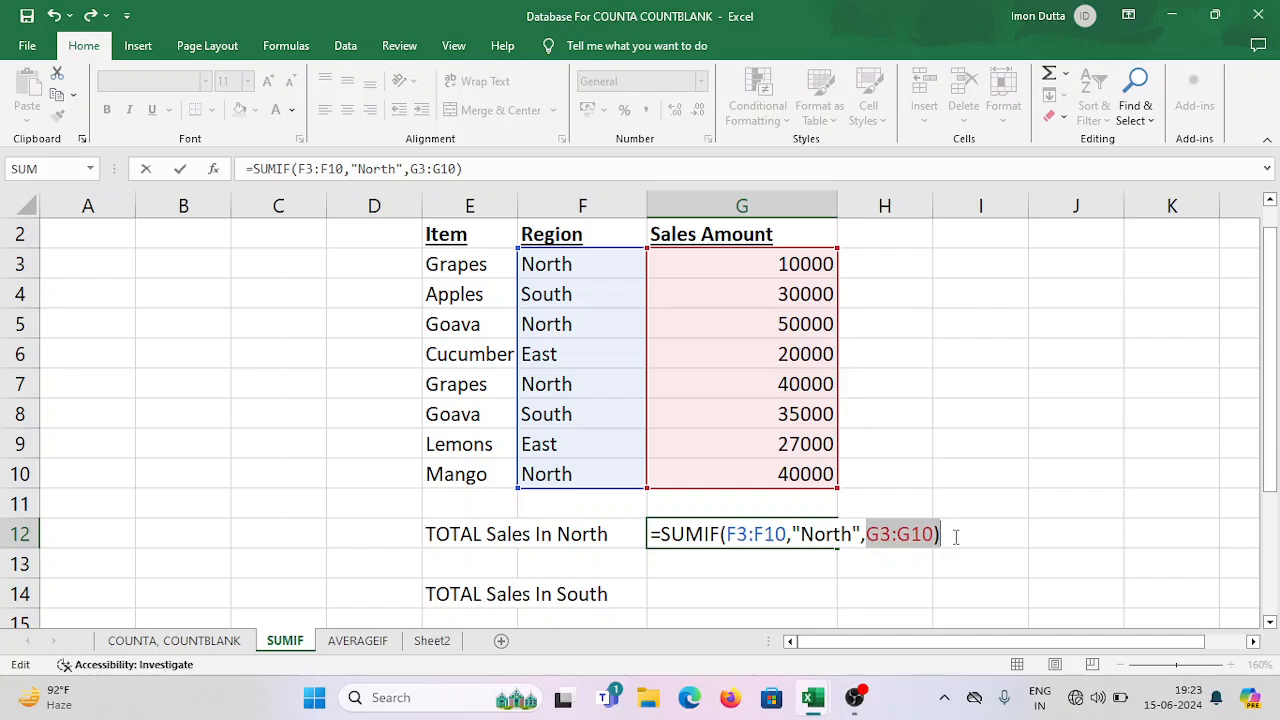
pyautogui.press('Return')
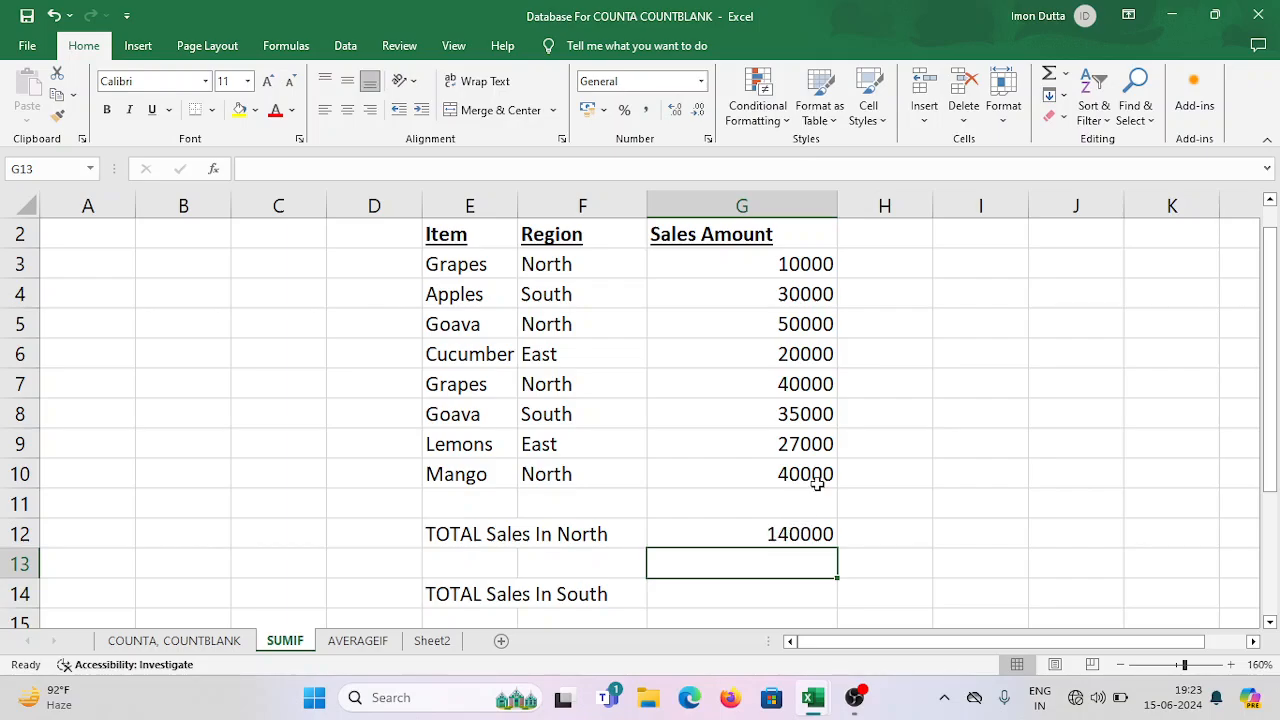
# Check the North rows and their sales amounts against the North total in G12.
pyautogui.click(581, 267)
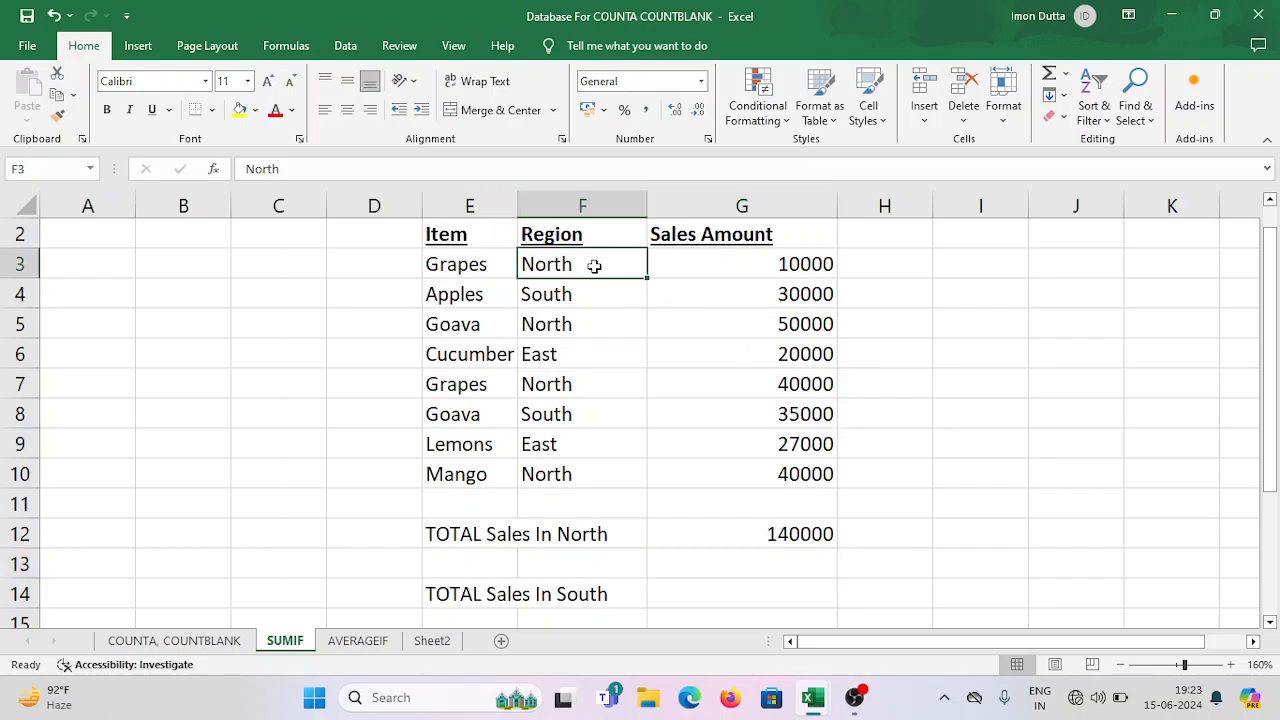
pyautogui.click(784, 264)
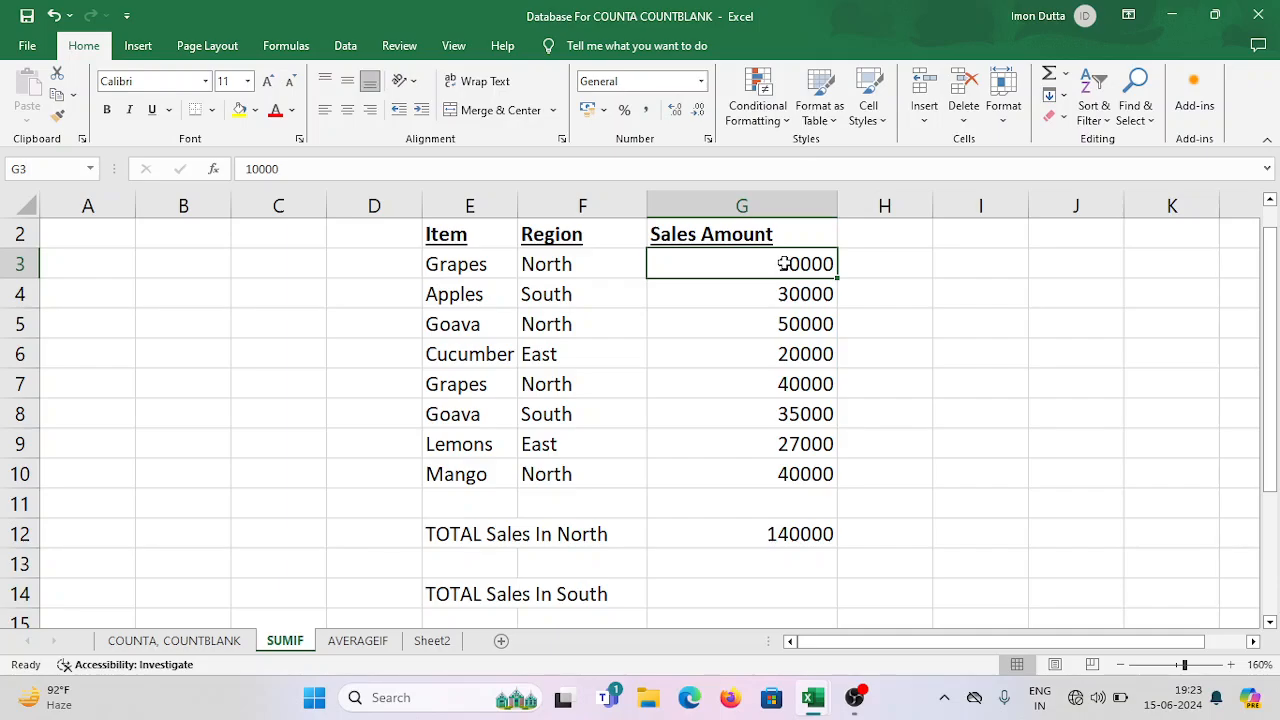
pyautogui.click(614, 326)
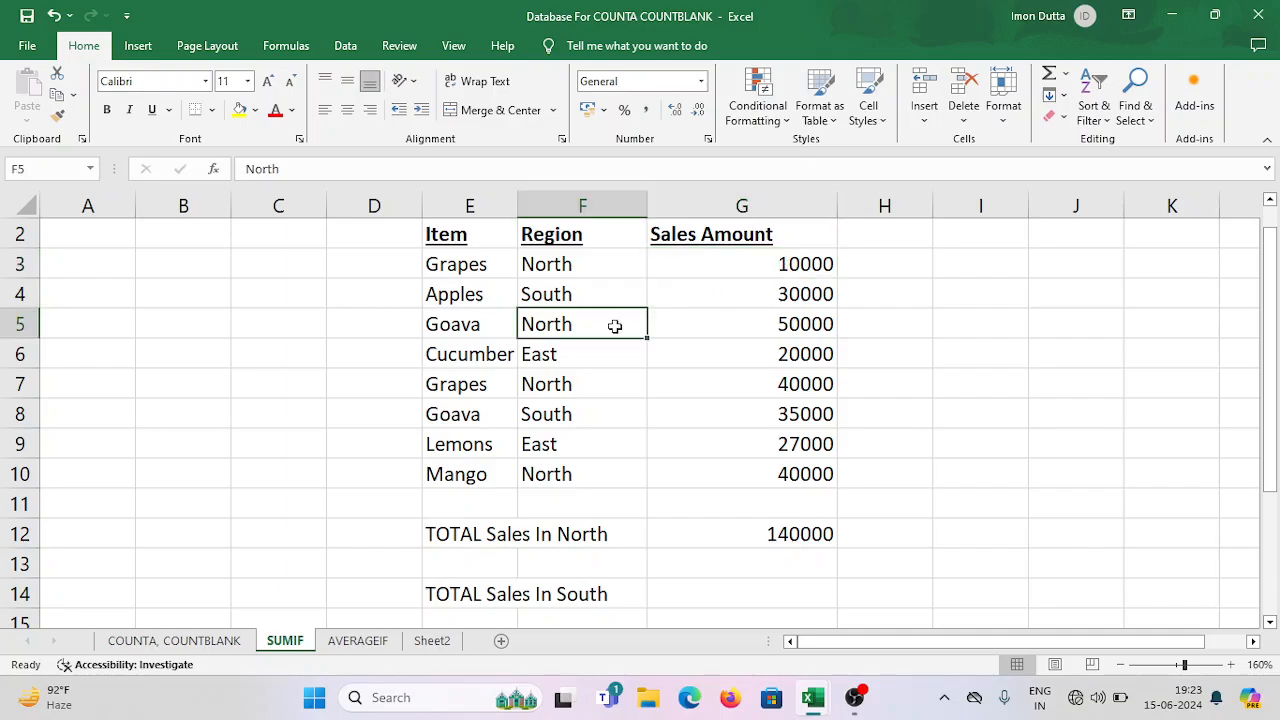
pyautogui.click(785, 324)
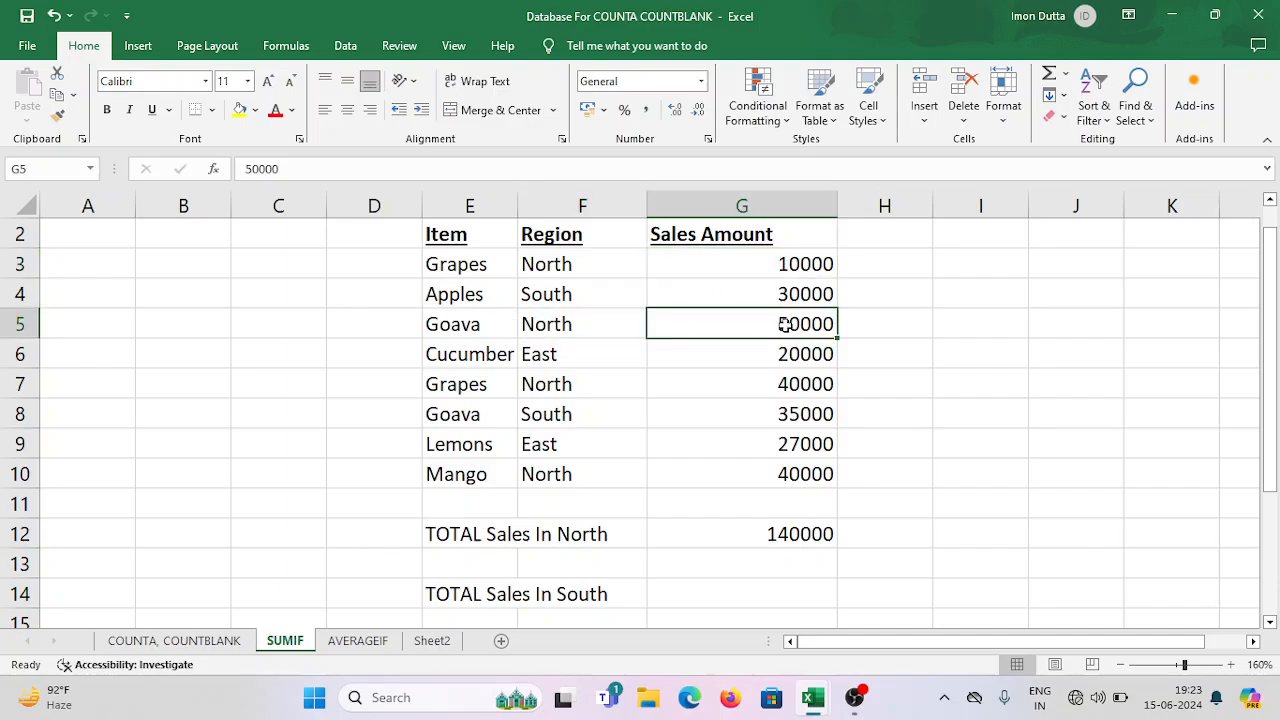
pyautogui.click(620, 390)
pyautogui.click(822, 384)
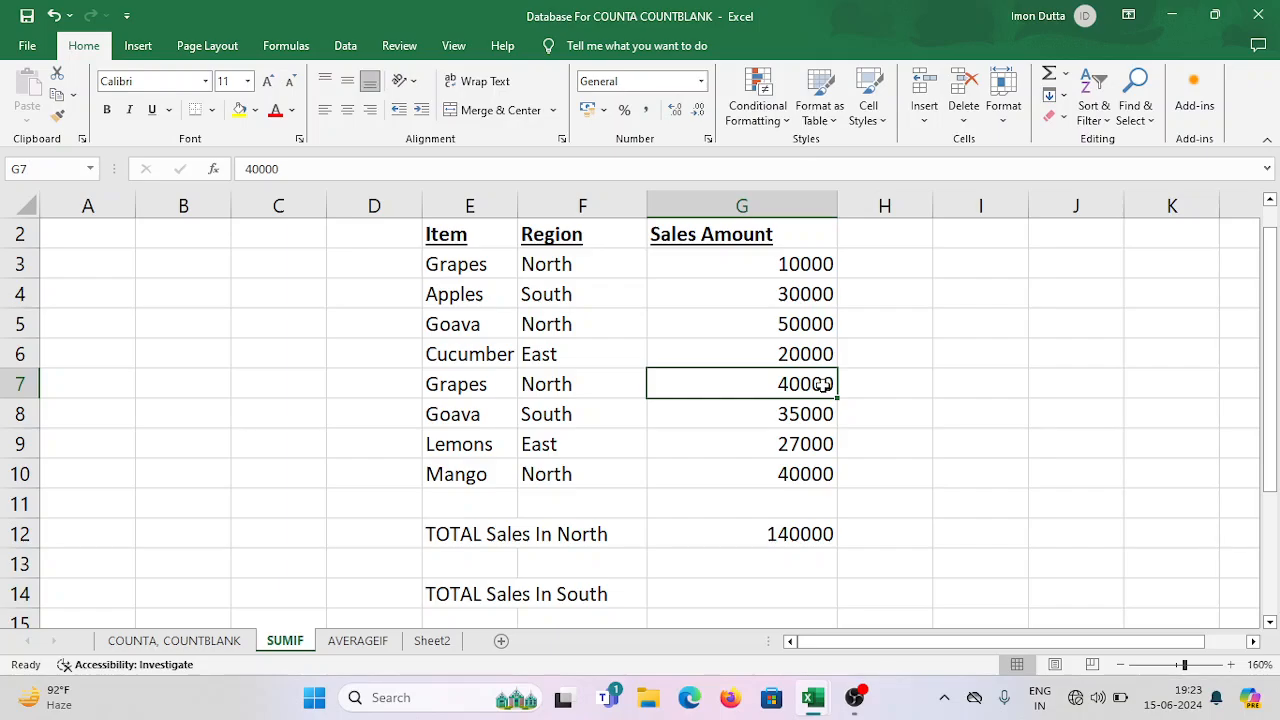
pyautogui.click(625, 474)
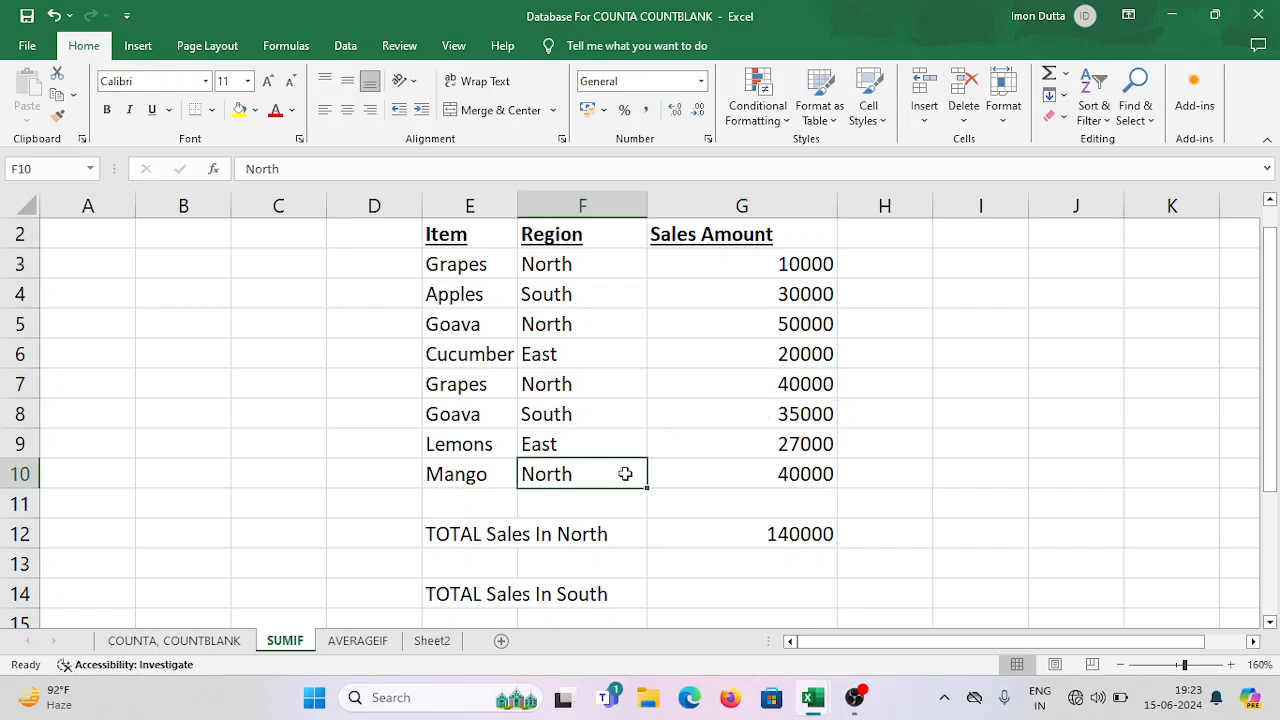
pyautogui.click(808, 474)
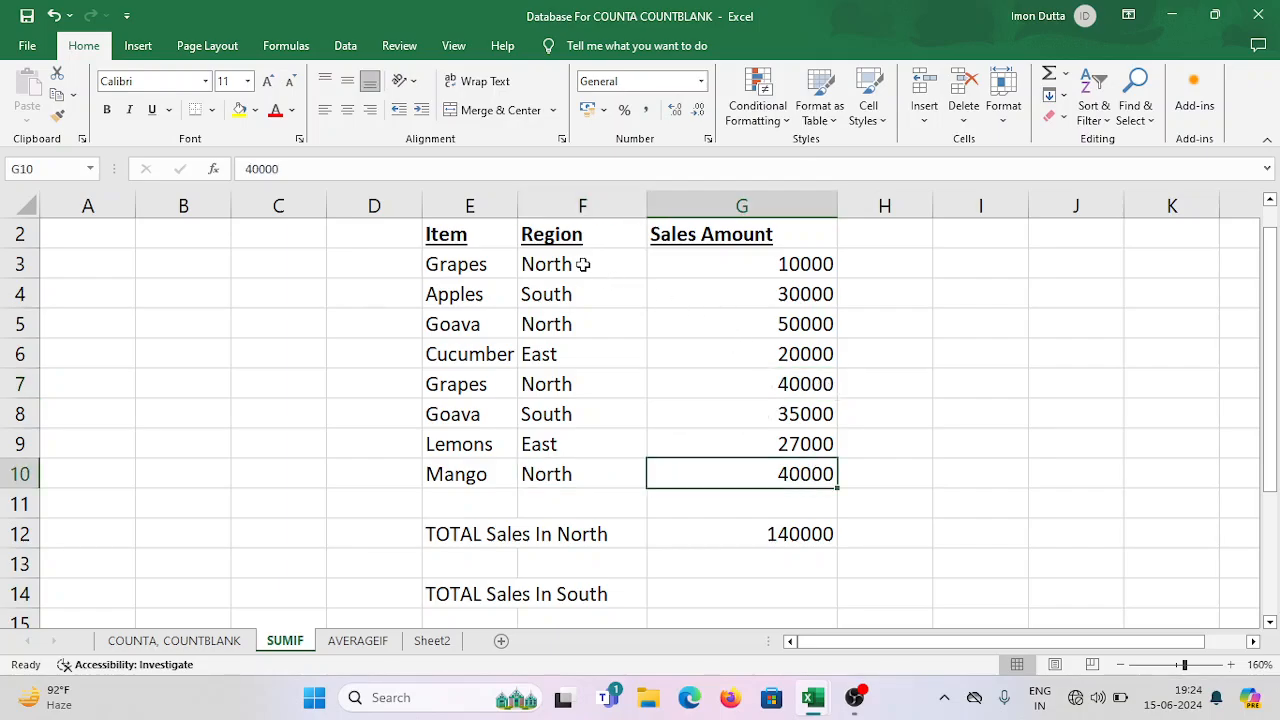
pyautogui.click(785, 265)
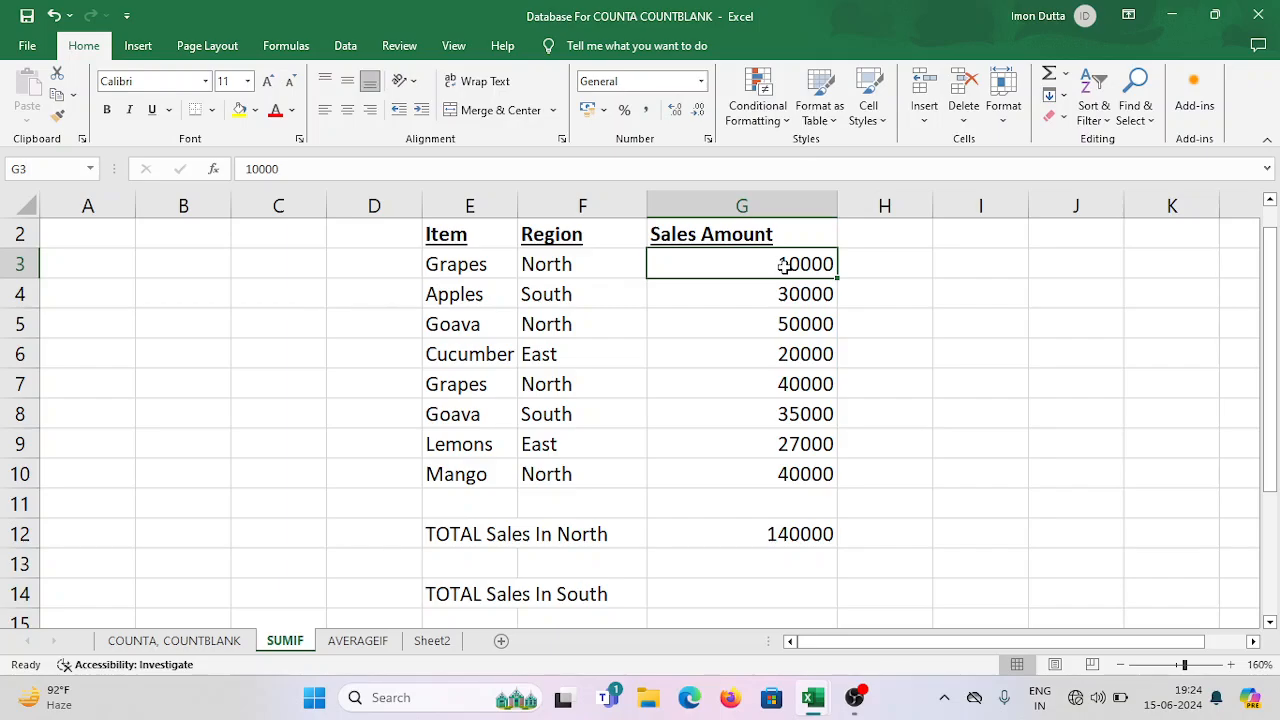
pyautogui.click(792, 323)
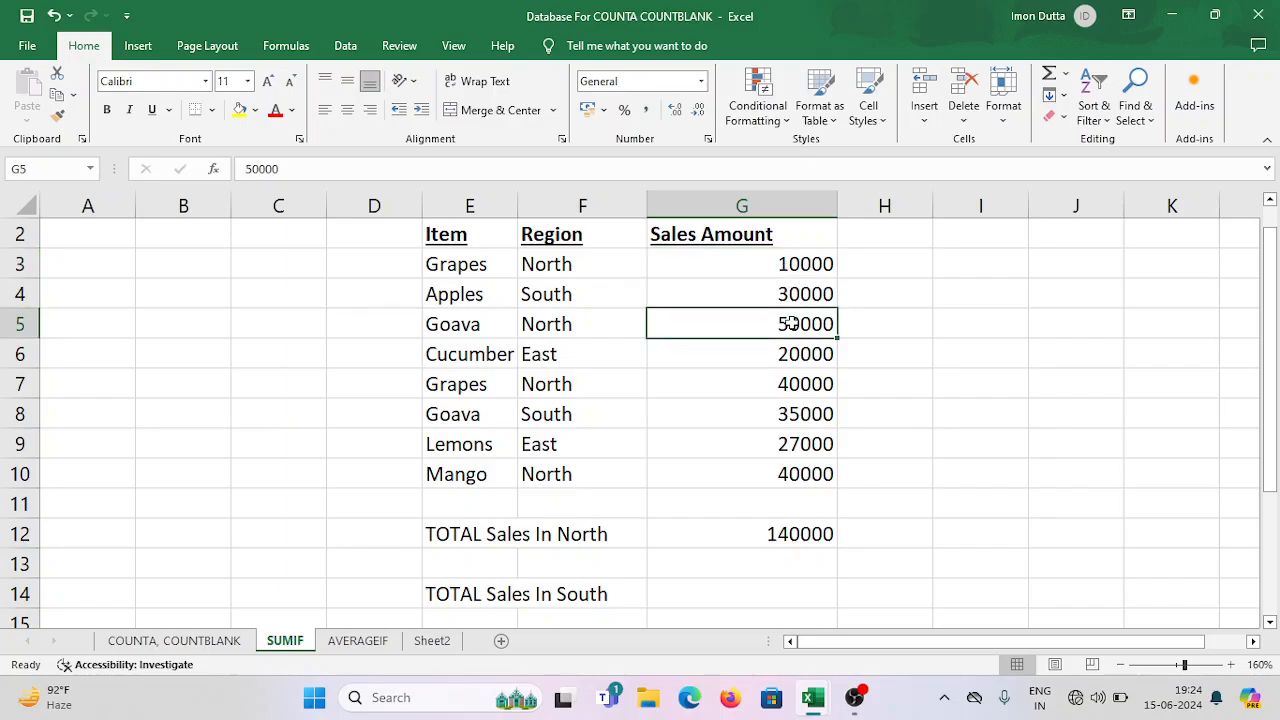
pyautogui.click(801, 383)
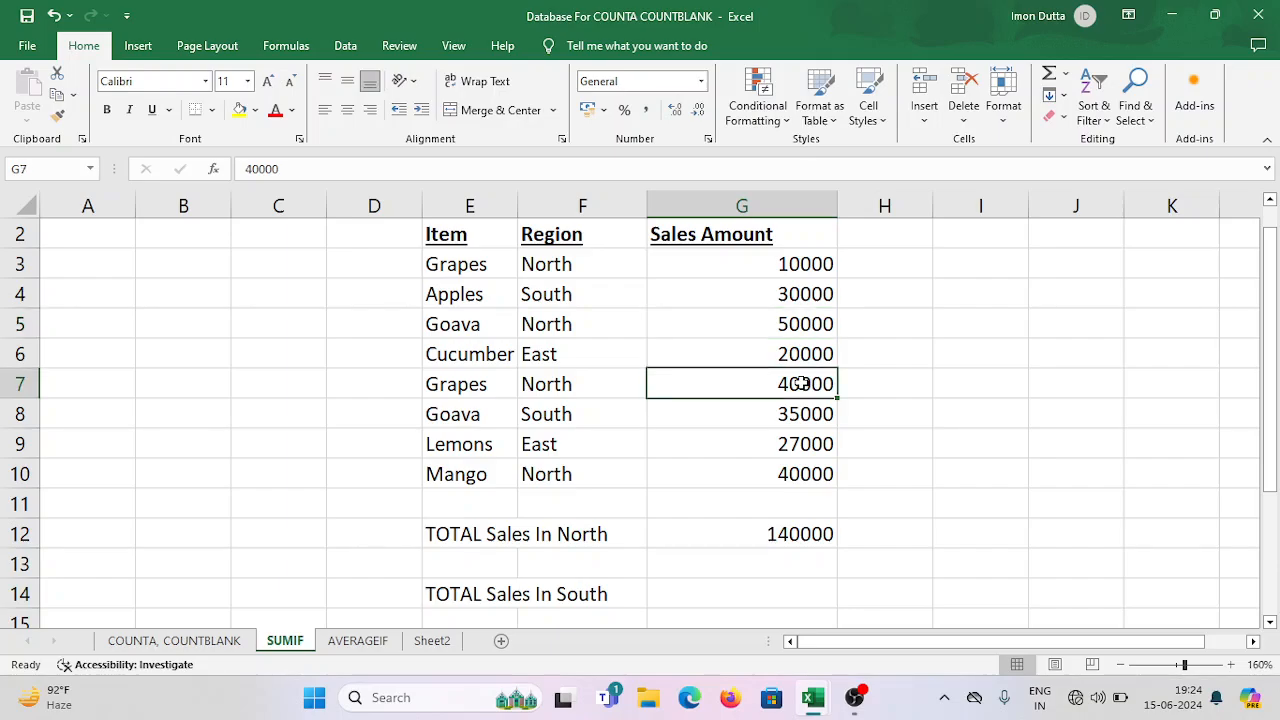
pyautogui.click(806, 473)
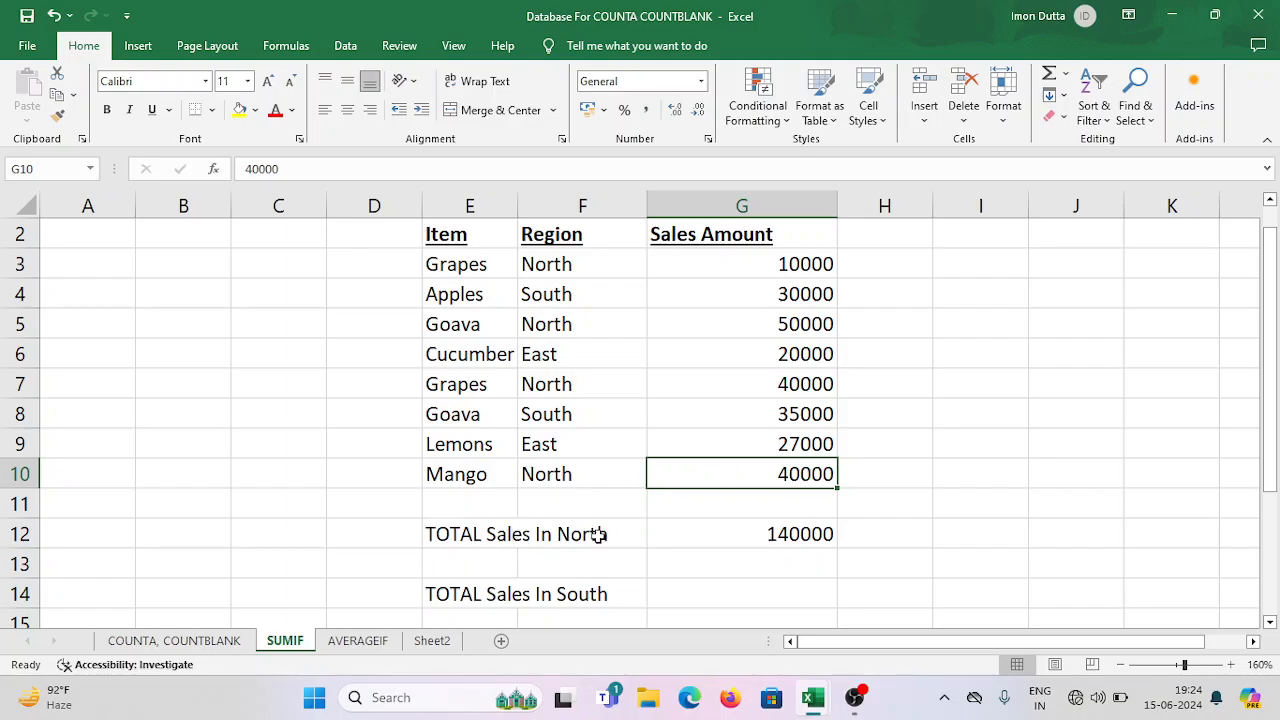
pyautogui.click(810, 535)
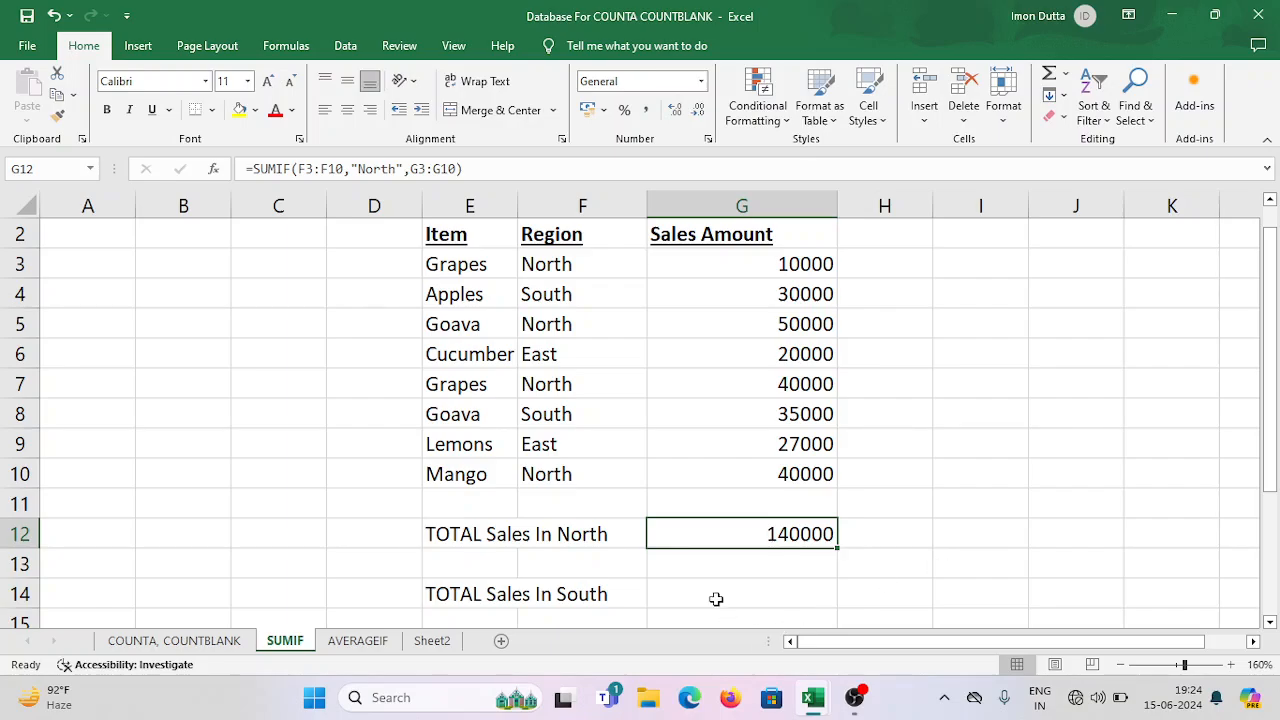
# Begin a SUMIF formula in G14 for the South total, using the Region cells F3:F10 as the range.
pyautogui.click(470, 594)
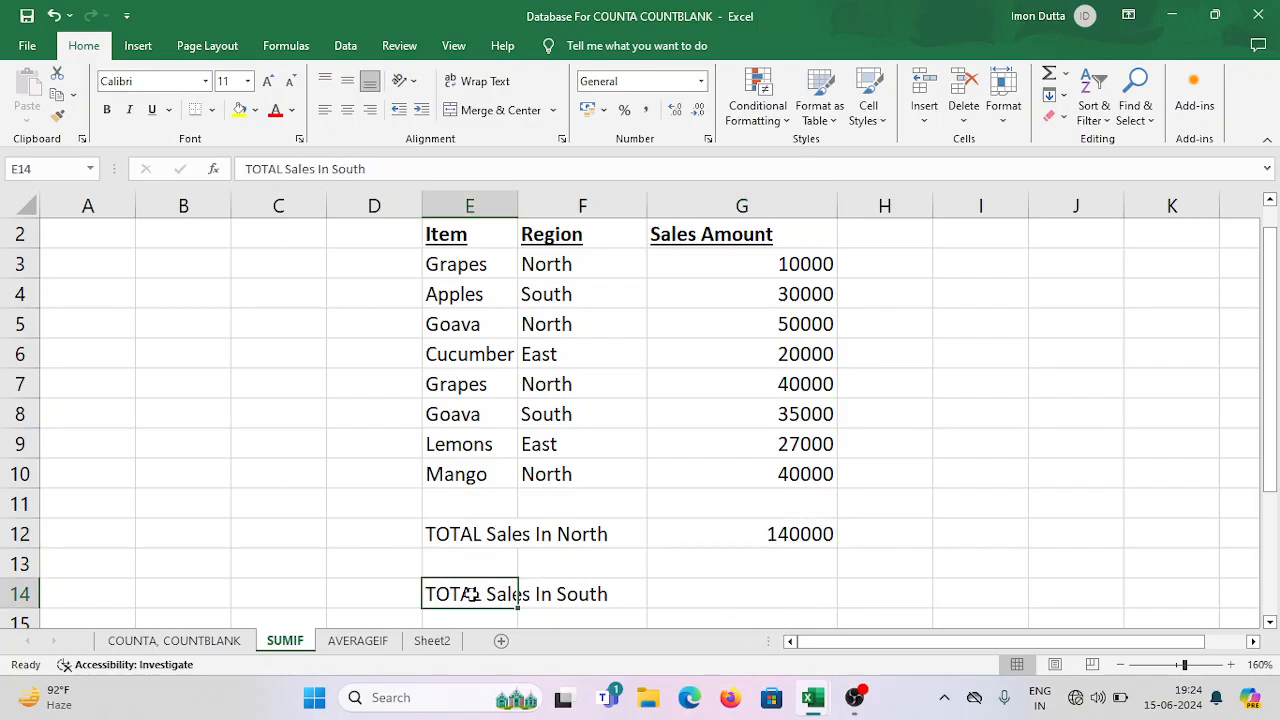
pyautogui.moveTo(480, 594); pyautogui.dragTo(583, 596)
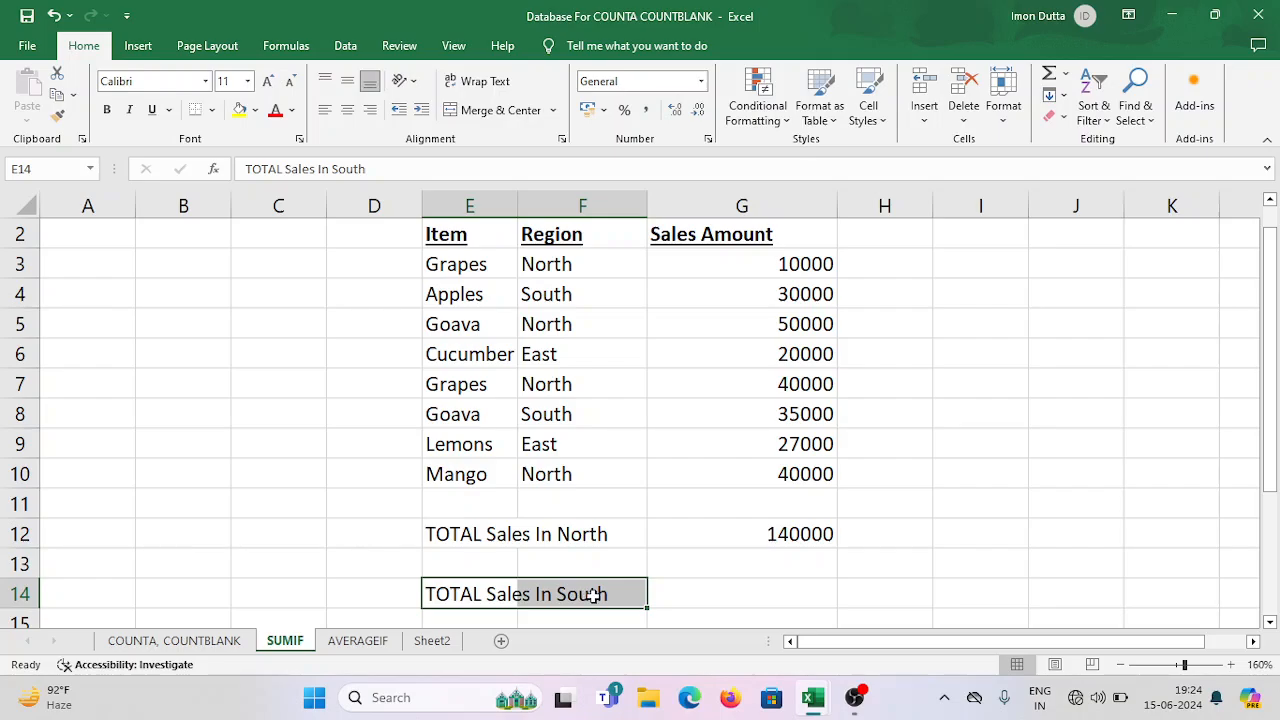
pyautogui.click(761, 594)
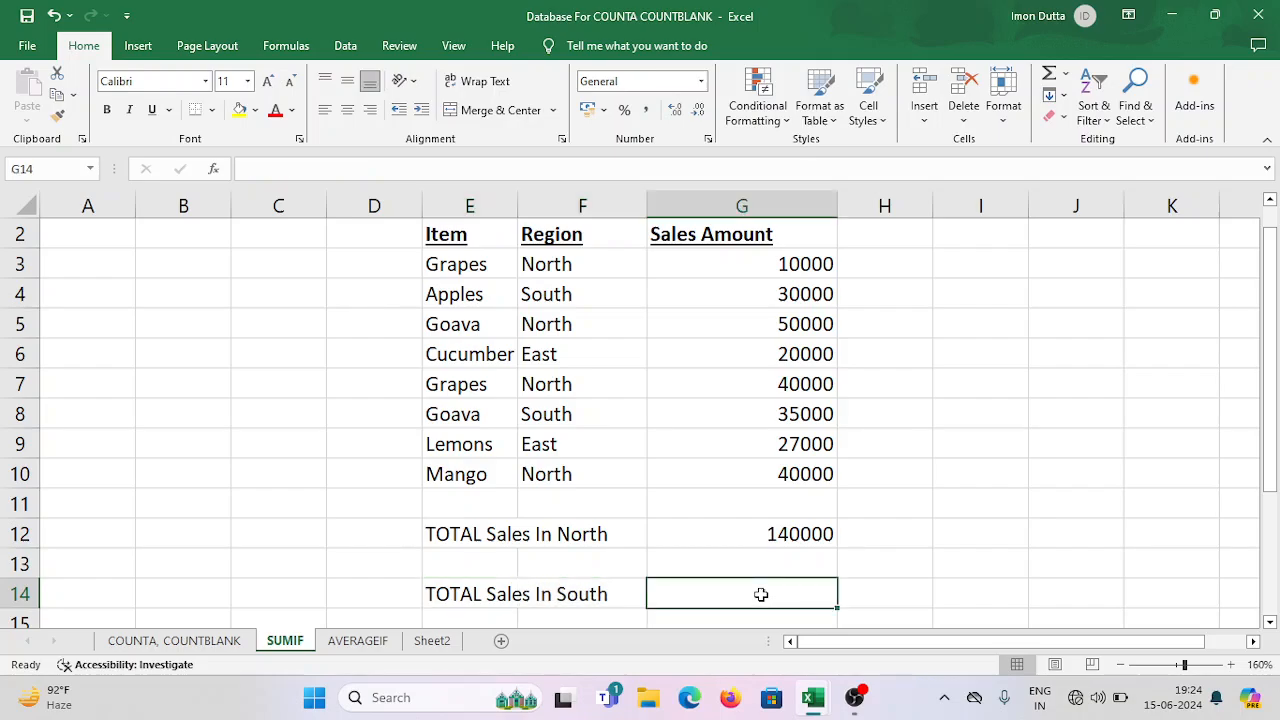
pyautogui.write('=')
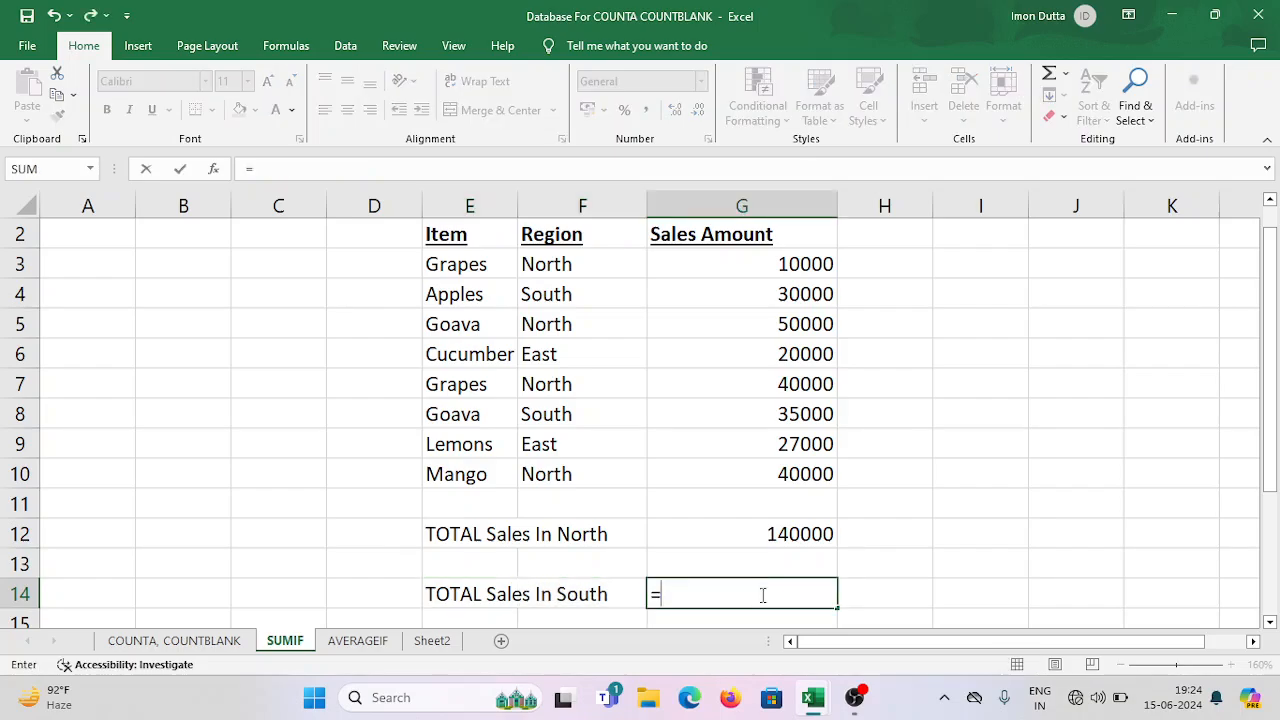
pyautogui.write('SUMIF')
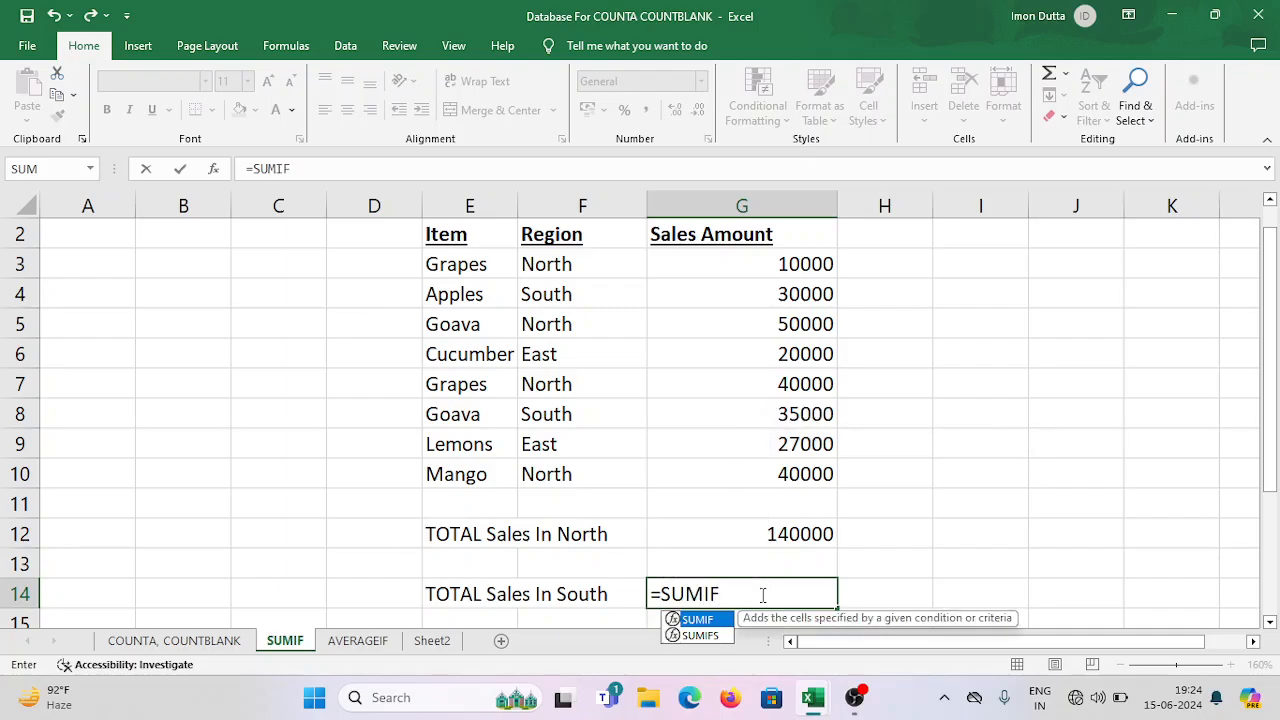
pyautogui.write('(')
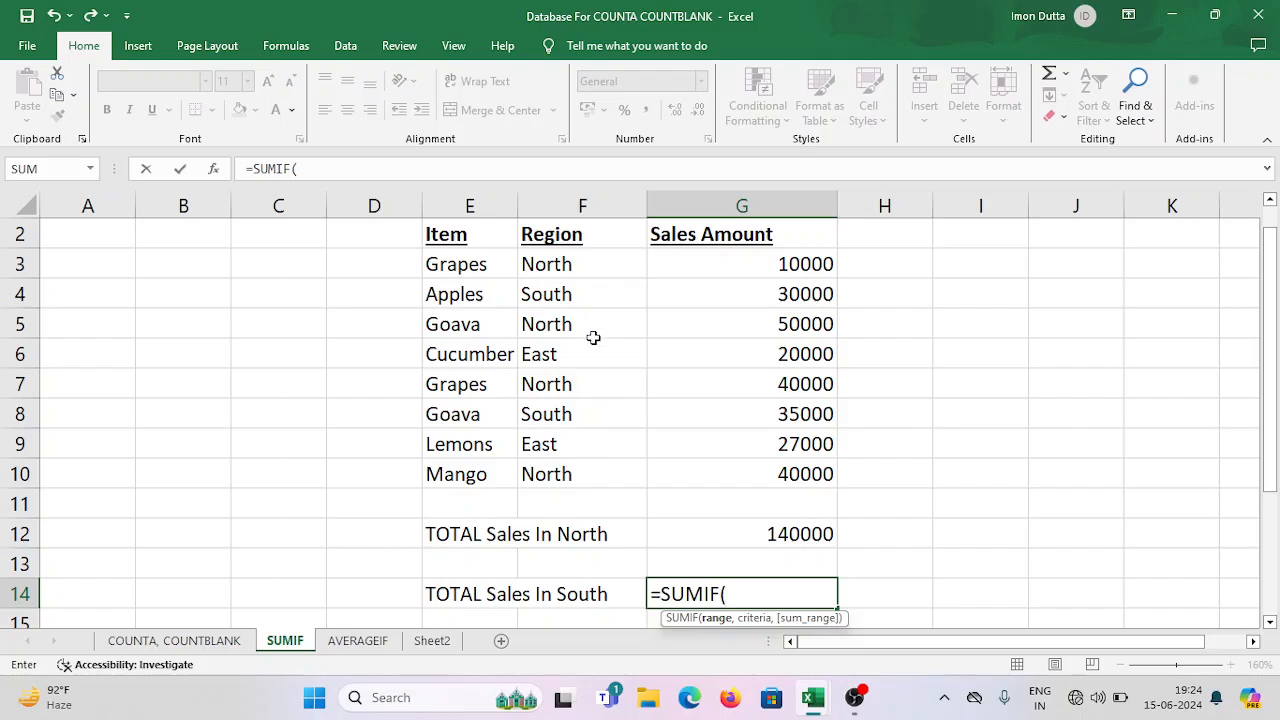
pyautogui.write('F3')
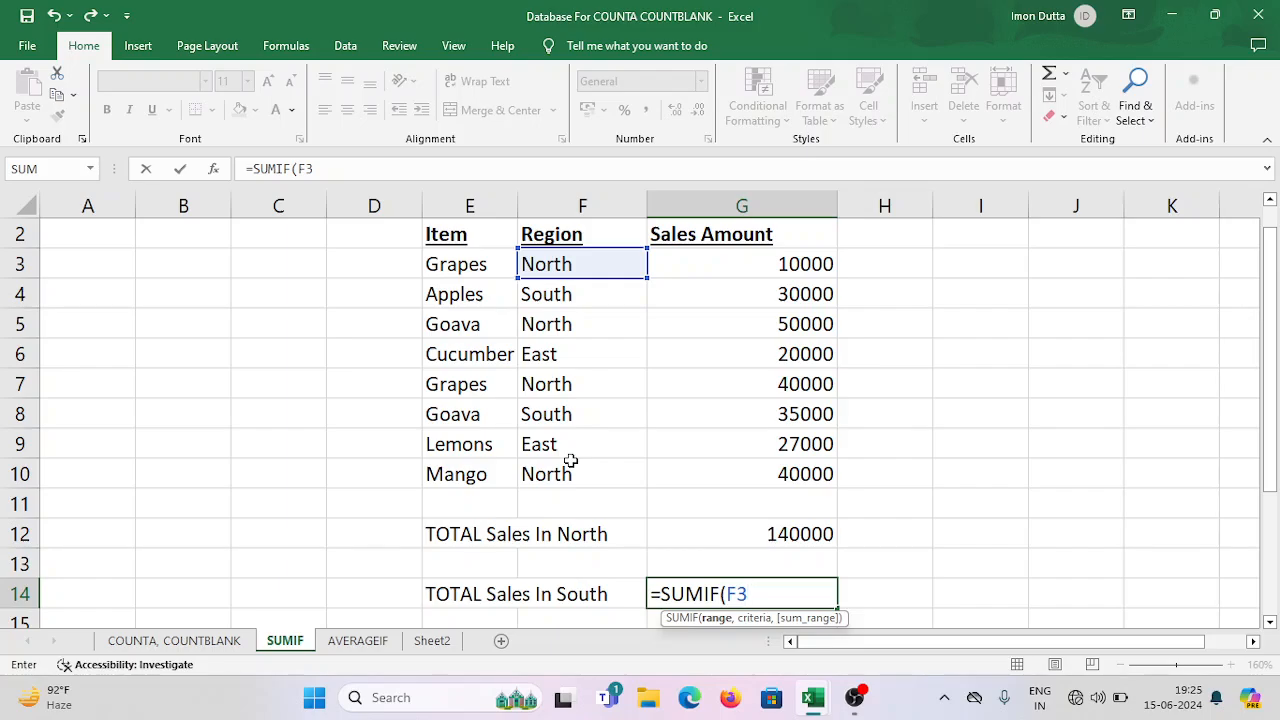
pyautogui.write(':F10')
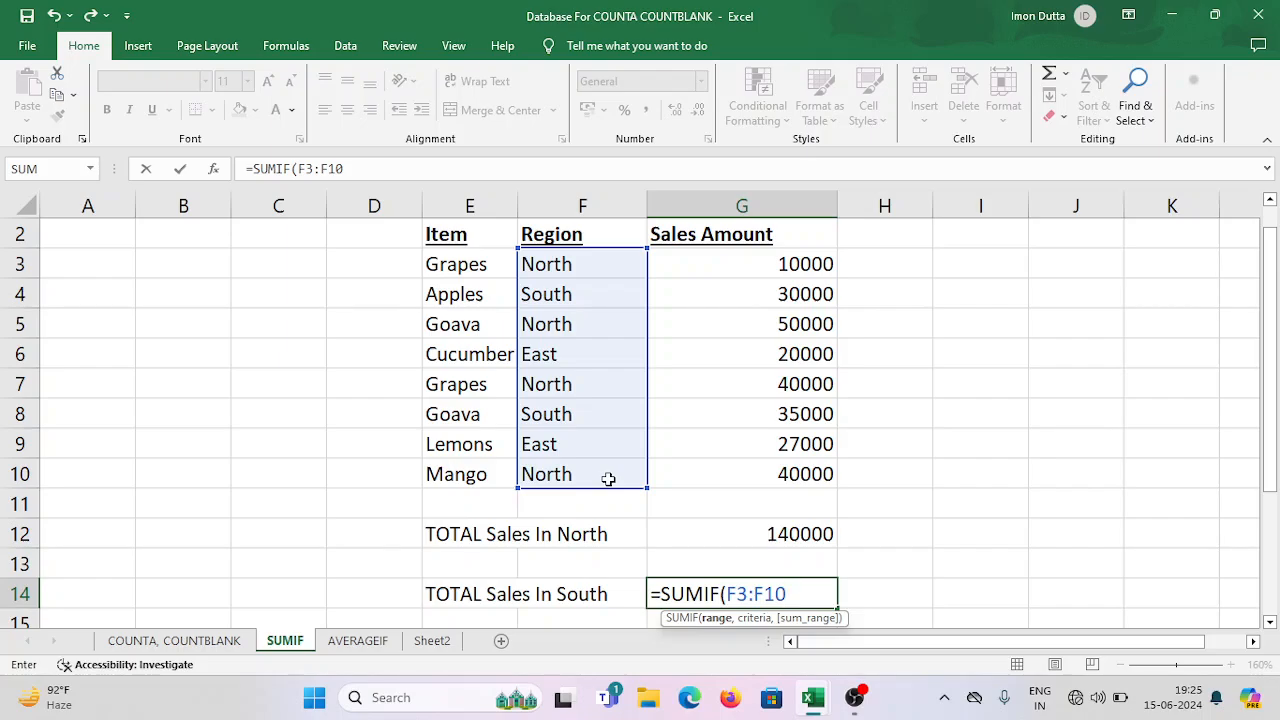
# Add "South" as the criteria and Sales Amount cells G3:G10 as the sum range, and close the SUMIF formula.
pyautogui.write(',')
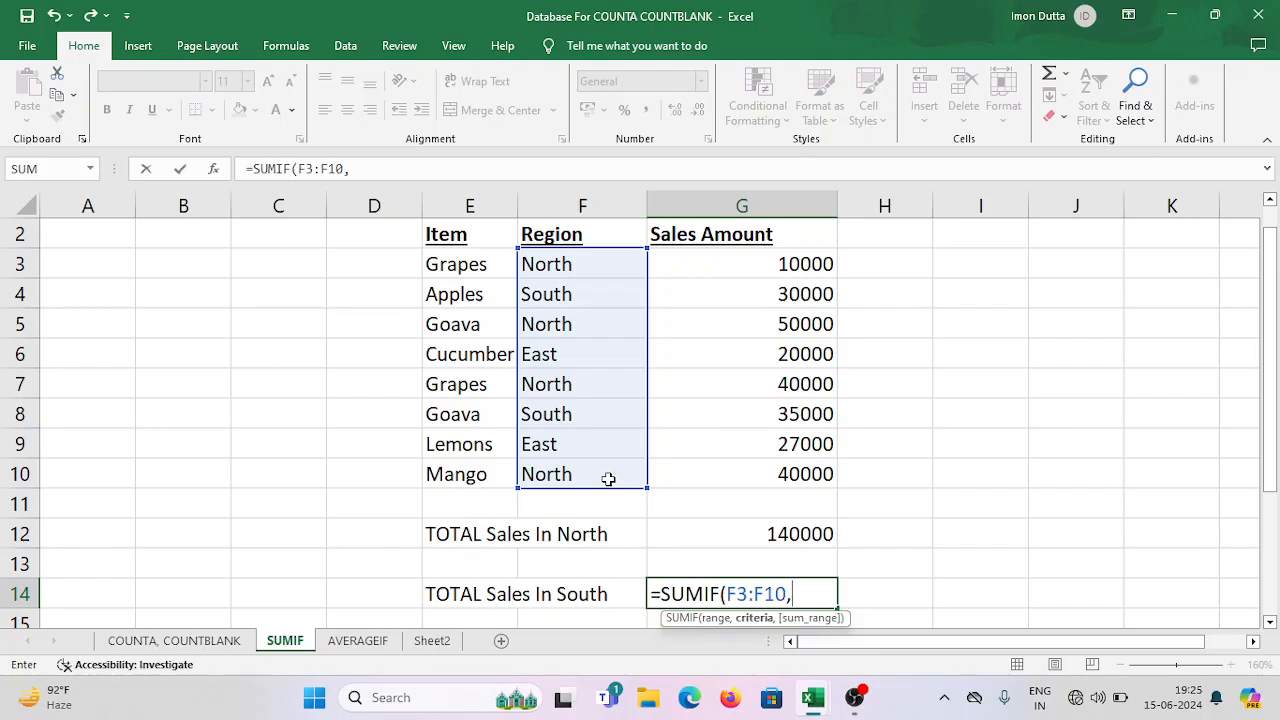
pyautogui.write('"South')
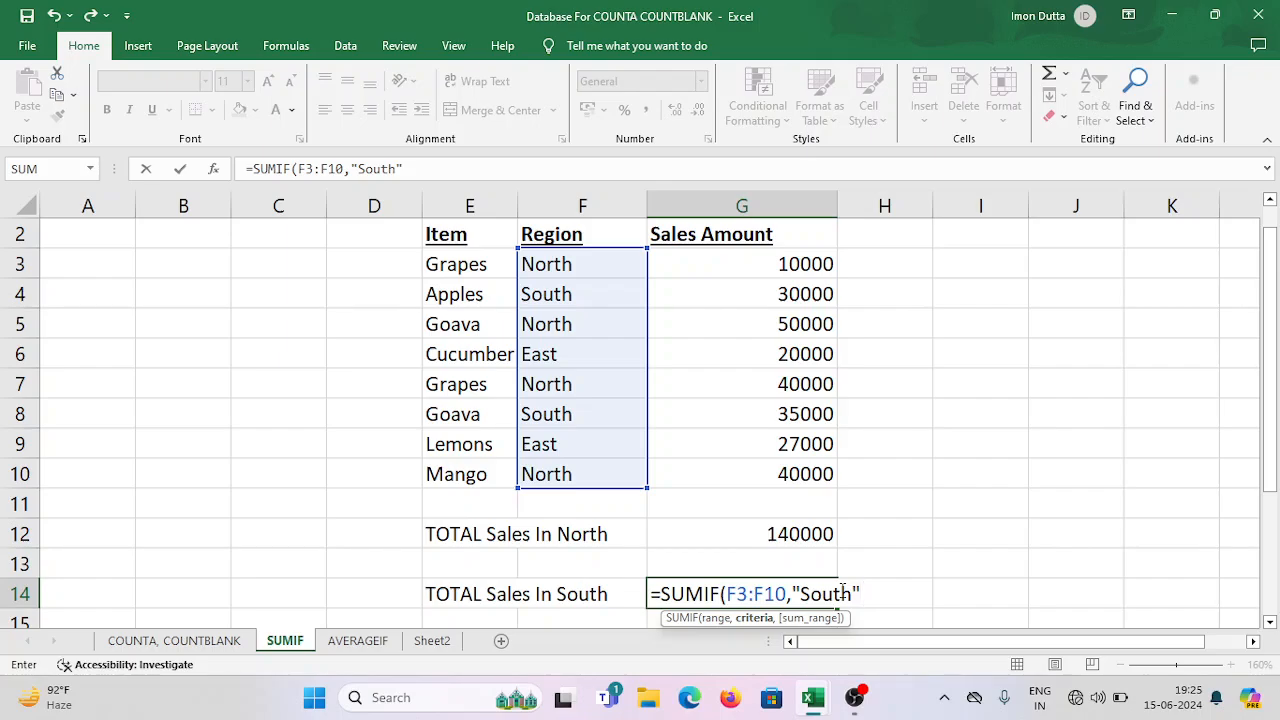
pyautogui.write(',')
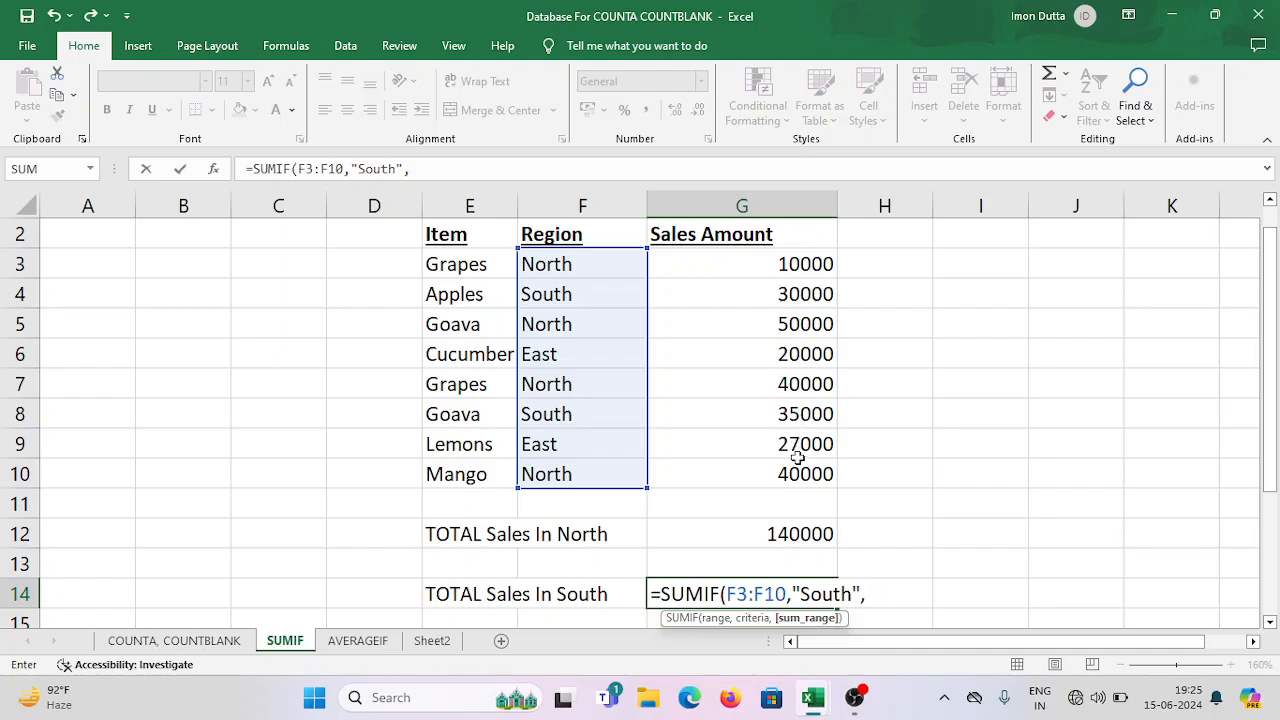
pyautogui.click(801, 266)
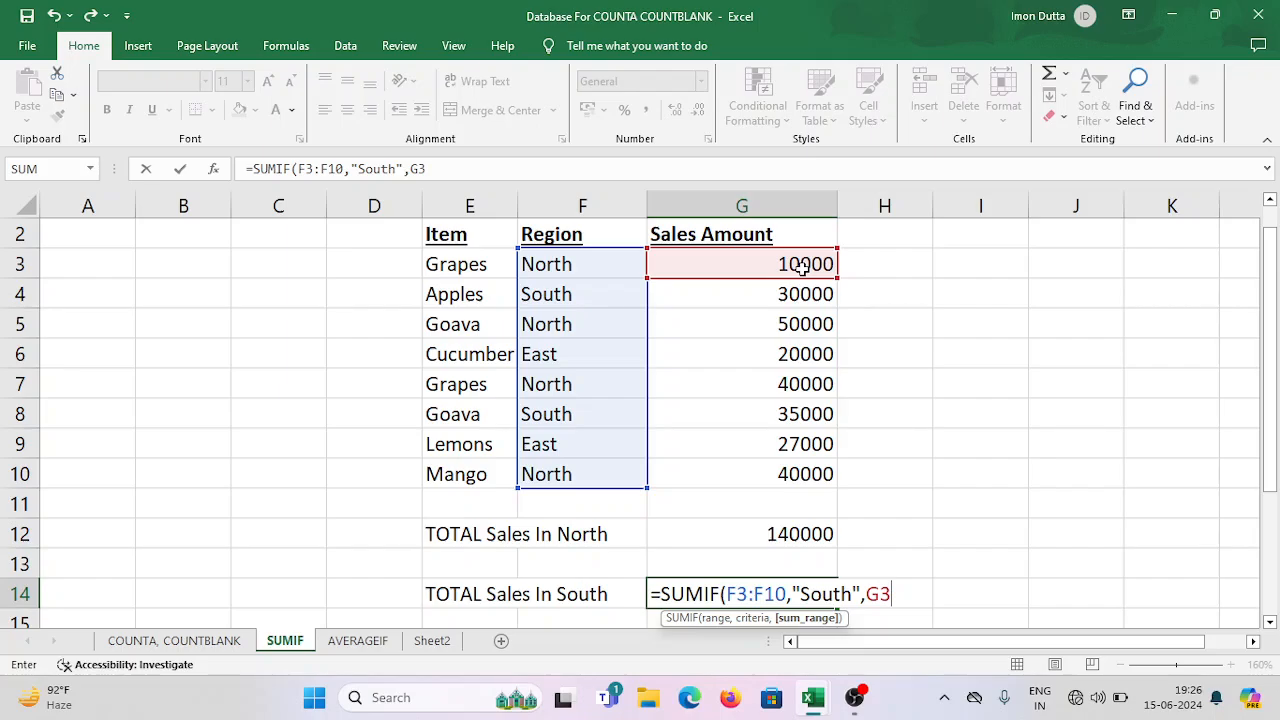
pyautogui.write(':')
pyautogui.write('G10')
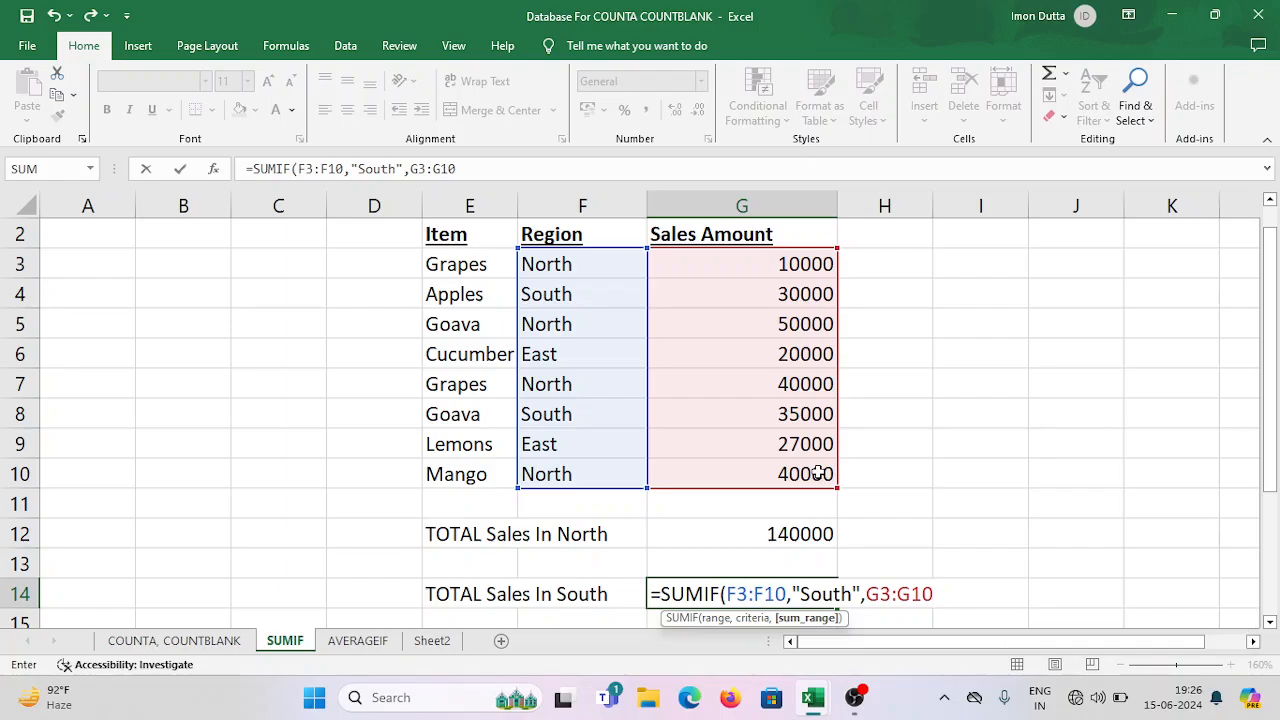
pyautogui.write(')')
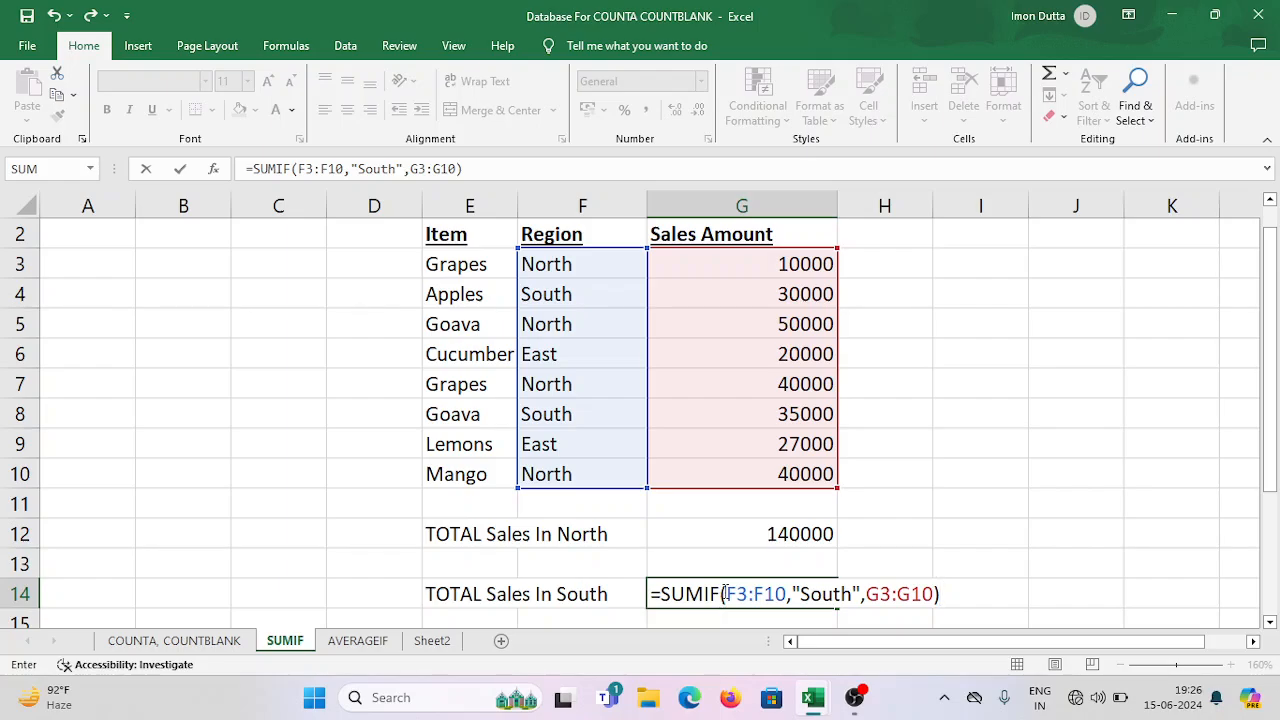
# Review the range, criteria and sum range arguments of the South SUMIF formula and enter it in G14.
pyautogui.moveTo(724, 594); pyautogui.dragTo(853, 594)
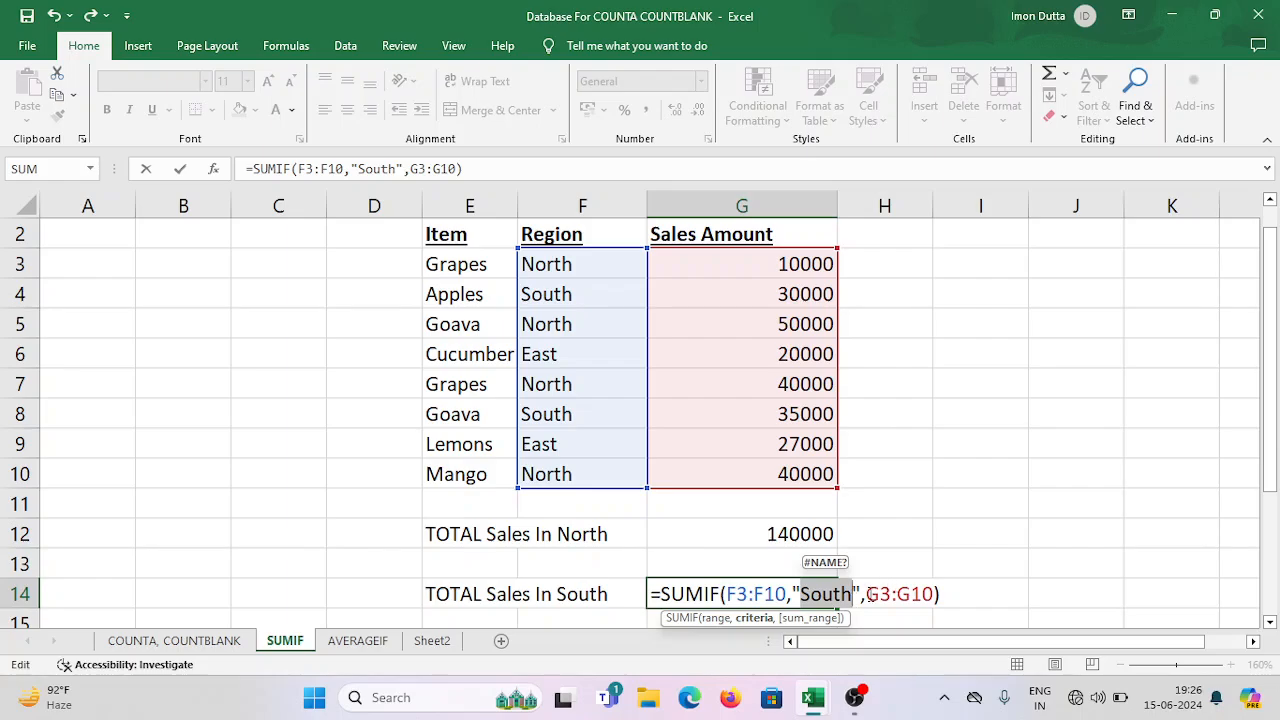
pyautogui.moveTo(865, 594); pyautogui.dragTo(934, 594)
pyautogui.moveTo(727, 594); pyautogui.dragTo(791, 594)
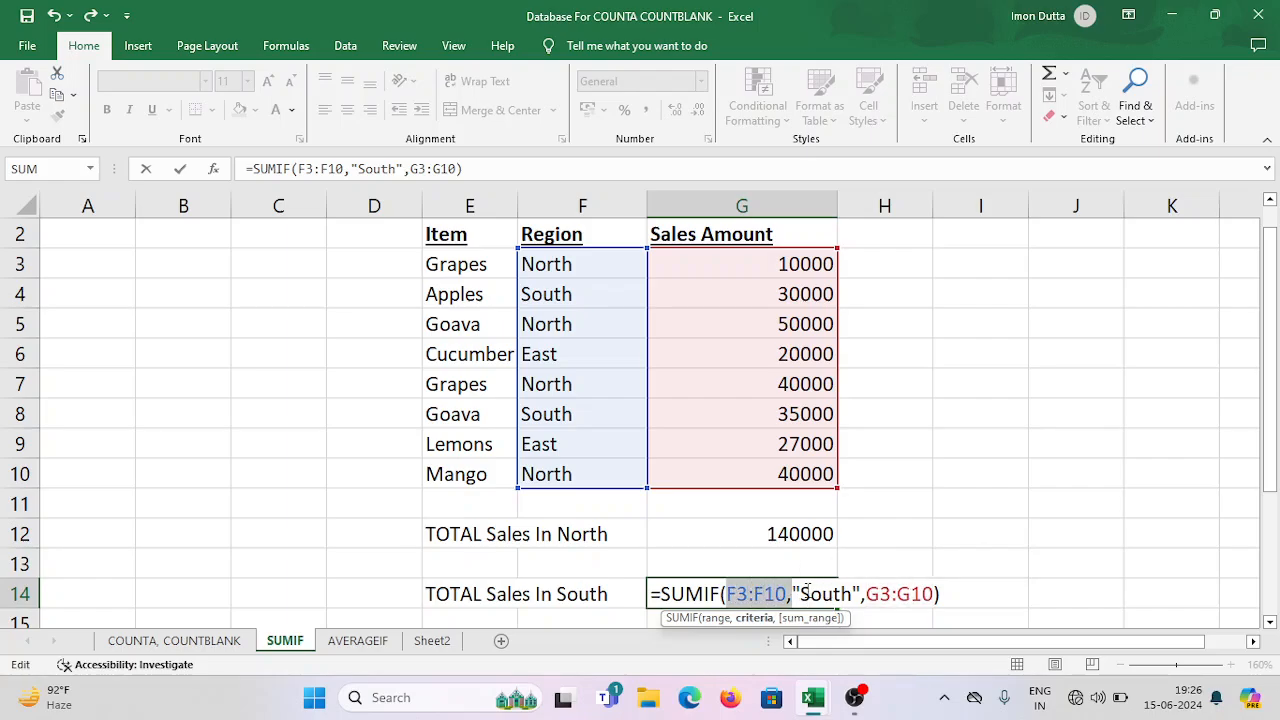
pyautogui.moveTo(806, 592); pyautogui.dragTo(843, 594)
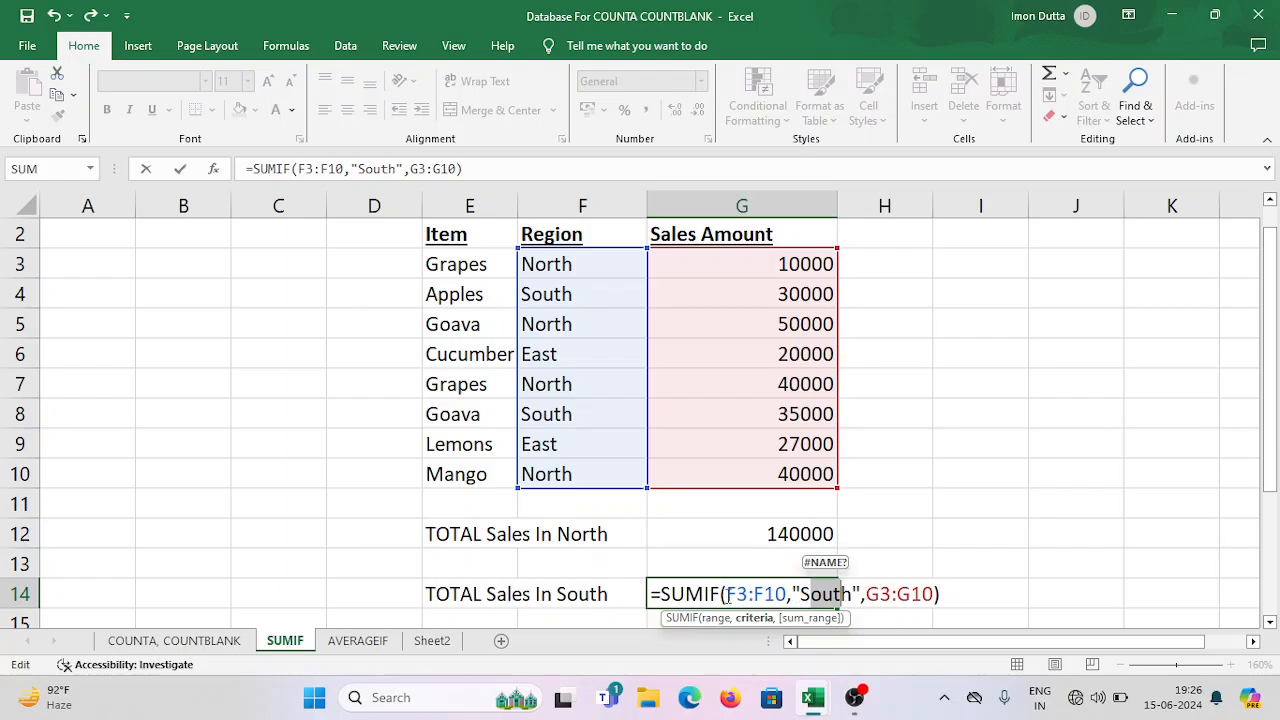
pyautogui.moveTo(726, 594); pyautogui.dragTo(852, 594)
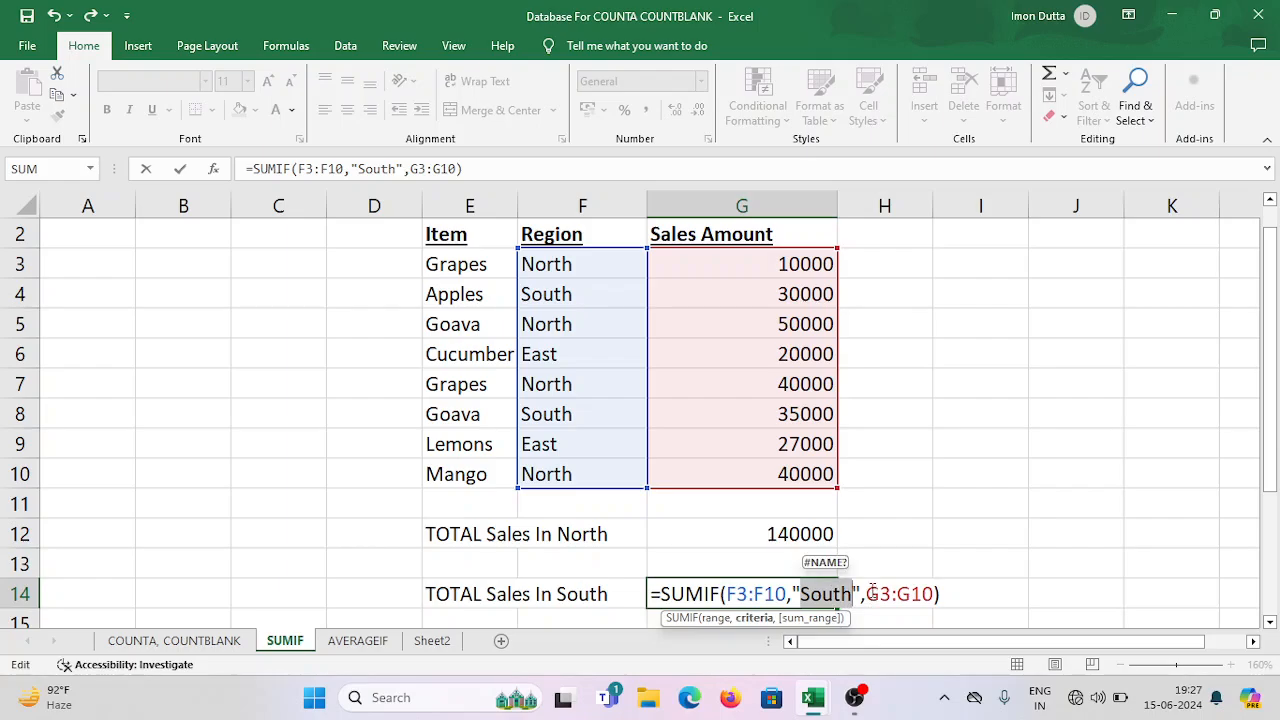
pyautogui.moveTo(867, 593); pyautogui.dragTo(937, 594)
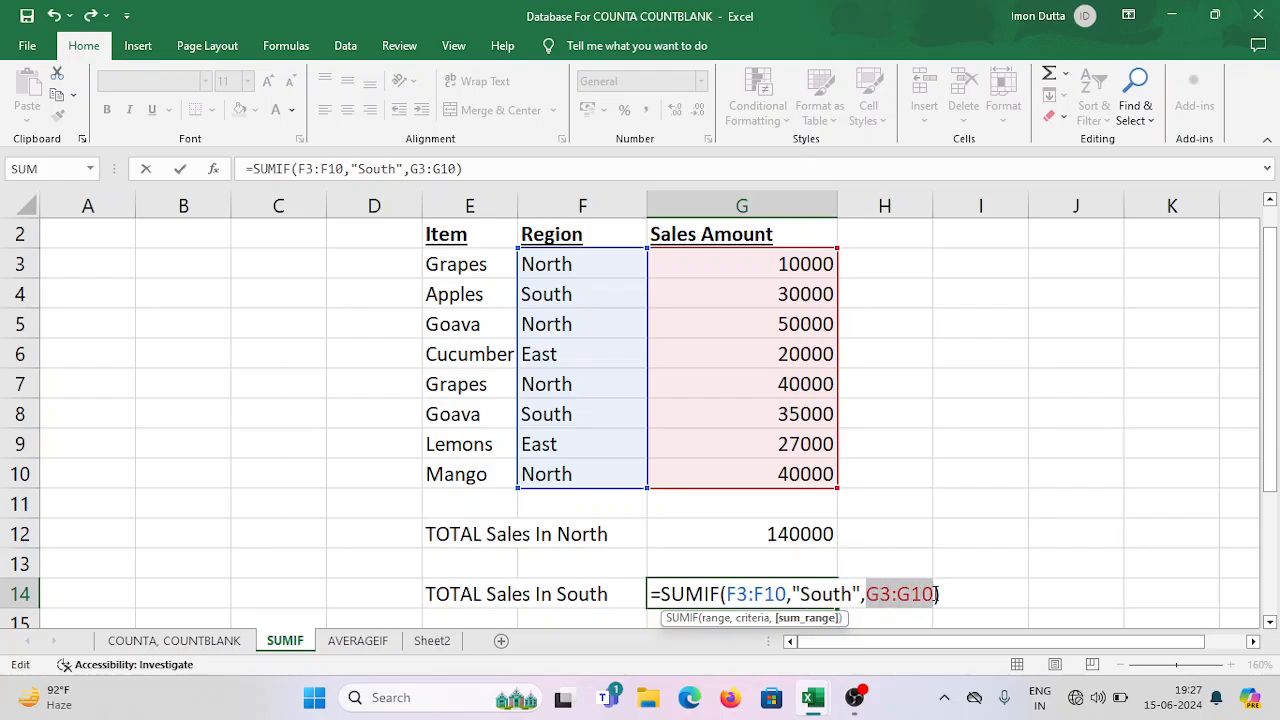
pyautogui.click(960, 594)
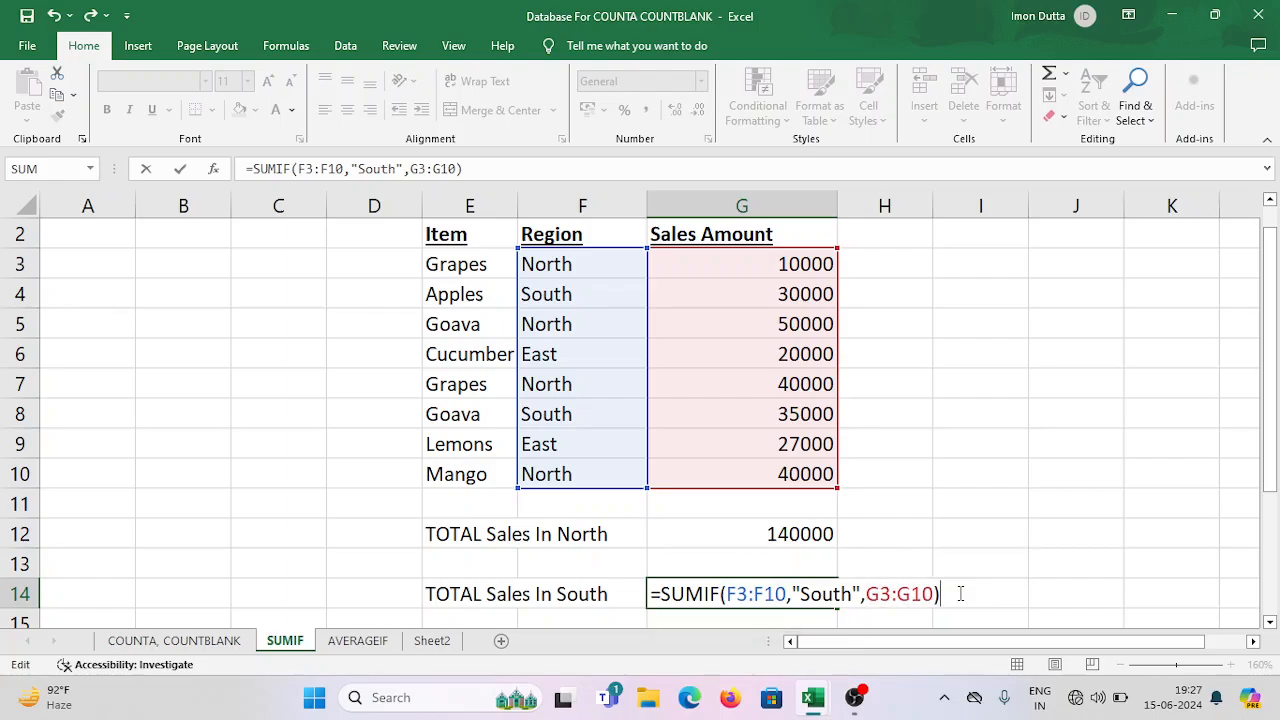
pyautogui.press('Return')
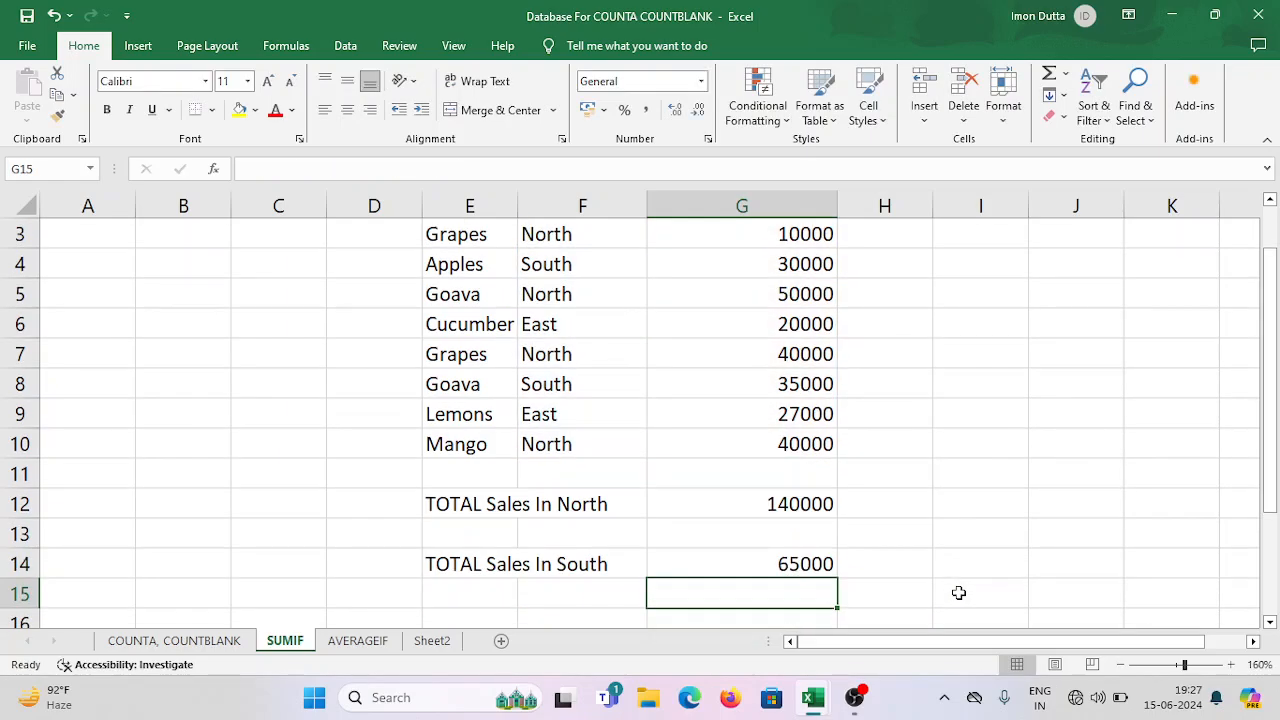
# Examine the South total in G14 together with the sales table above it.
pyautogui.click(760, 563)
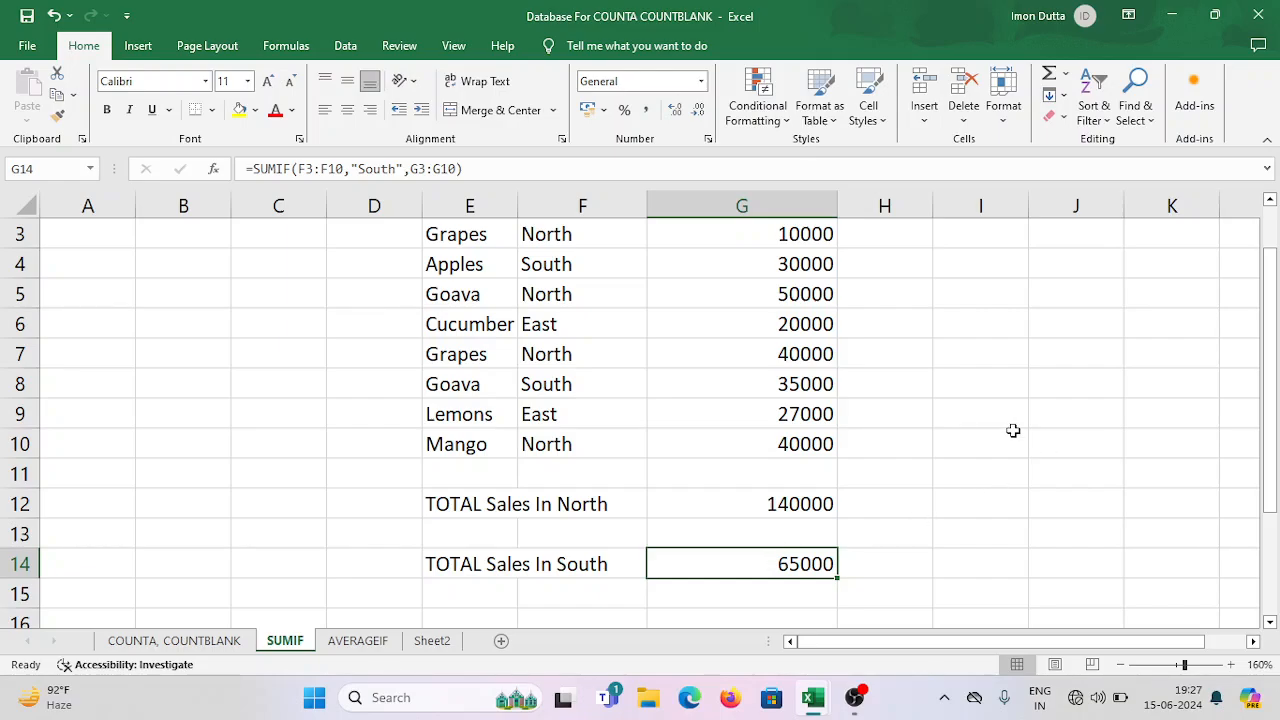
pyautogui.scroll(1, 1010, 430)
pyautogui.scroll(-1, 971, 451)
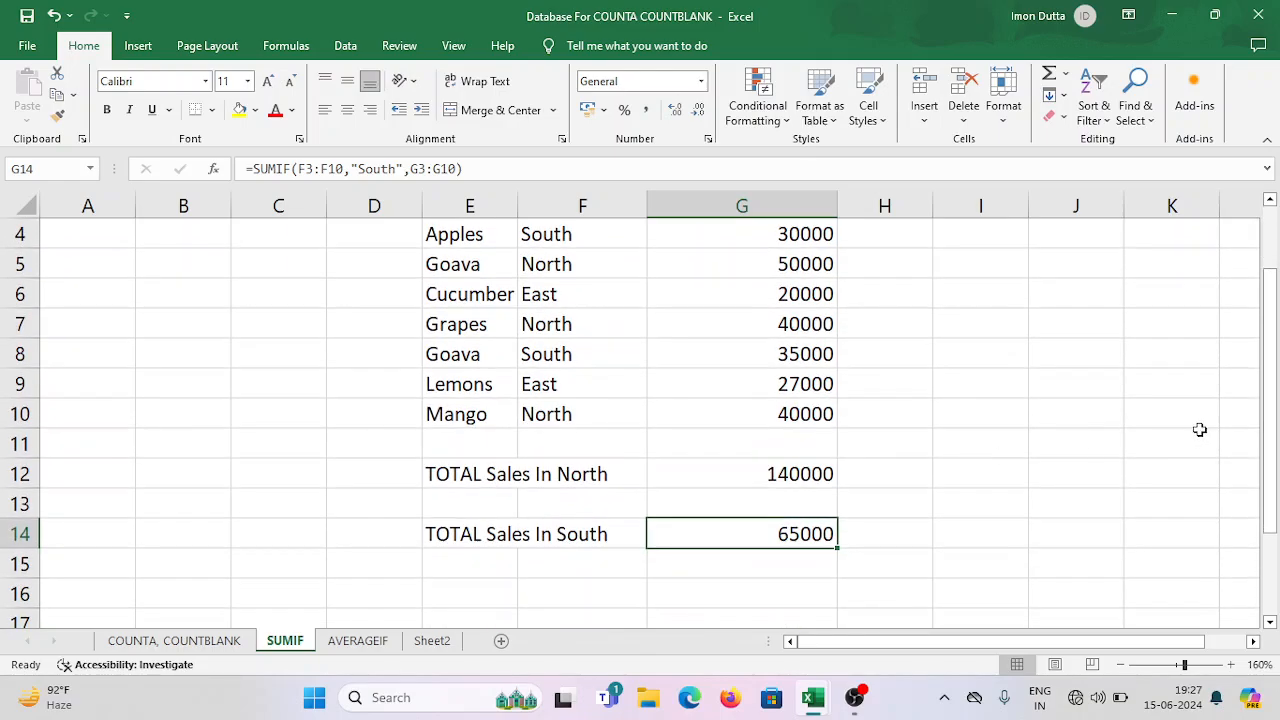
# Check the South entries in F4 and F8 and their sales amounts in G4 and G8 against the South total in G14.
pyautogui.click(1269, 200)
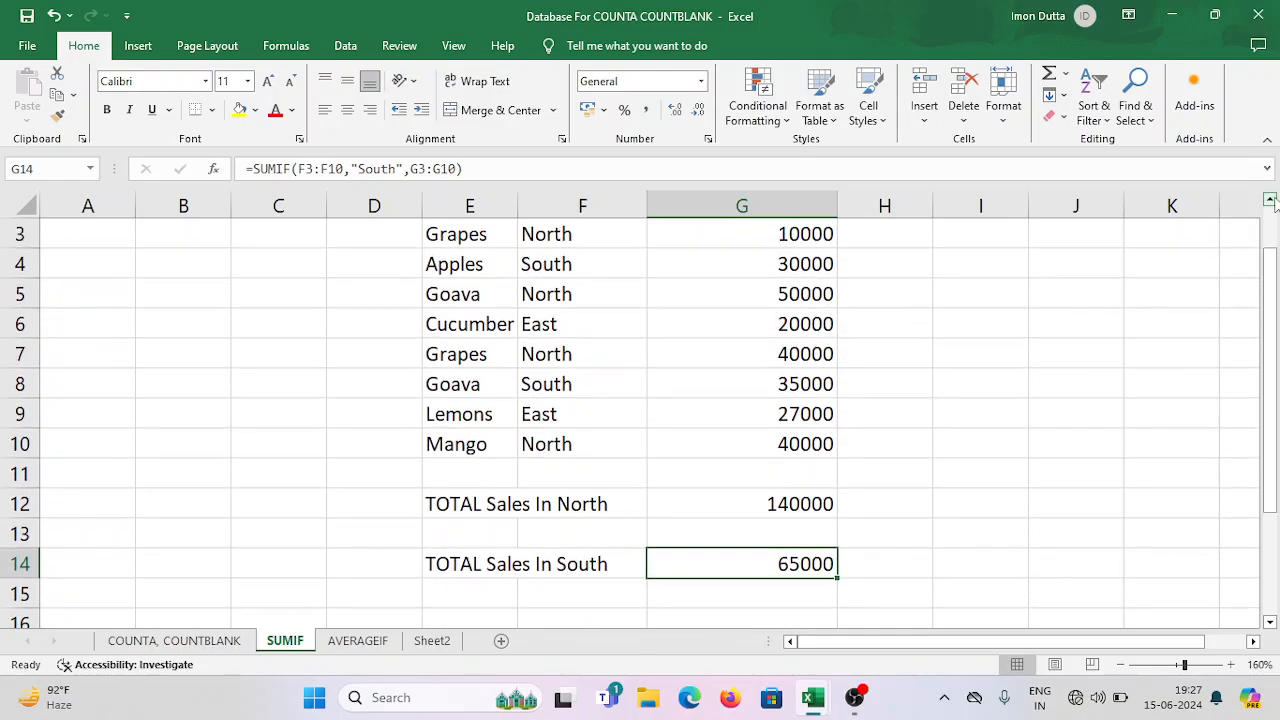
pyautogui.click(1269, 200)
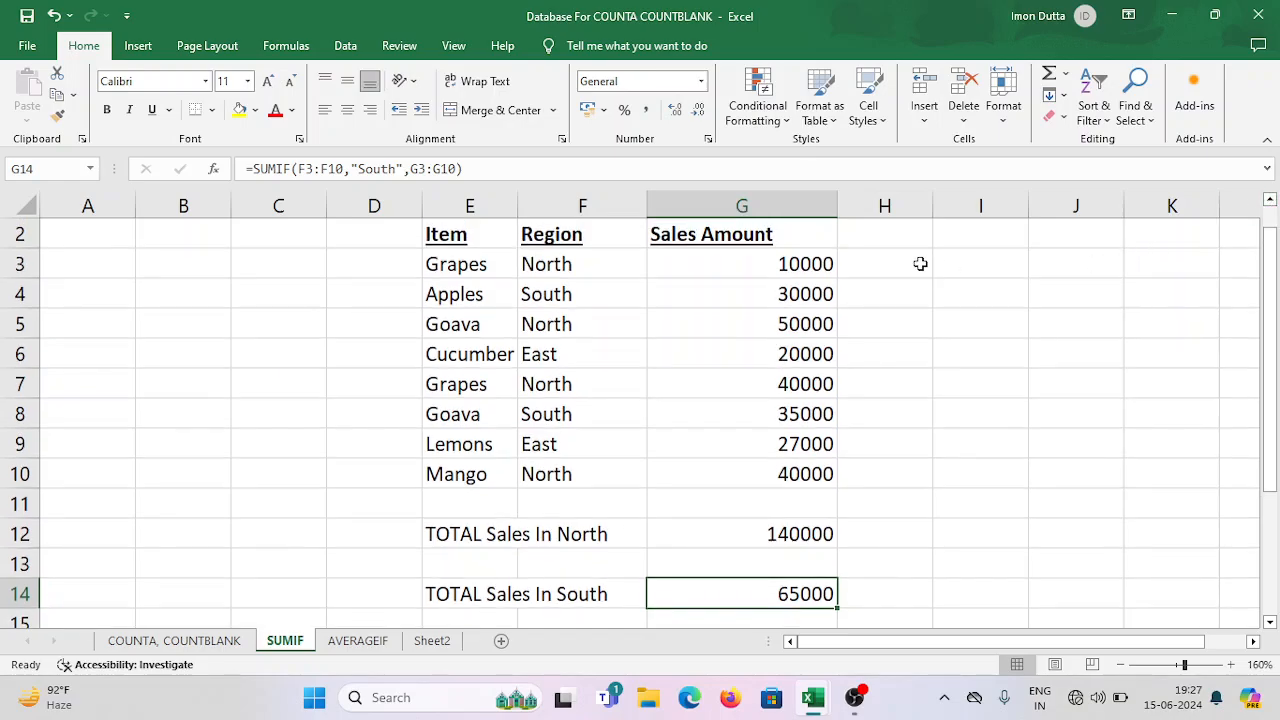
pyautogui.click(575, 300)
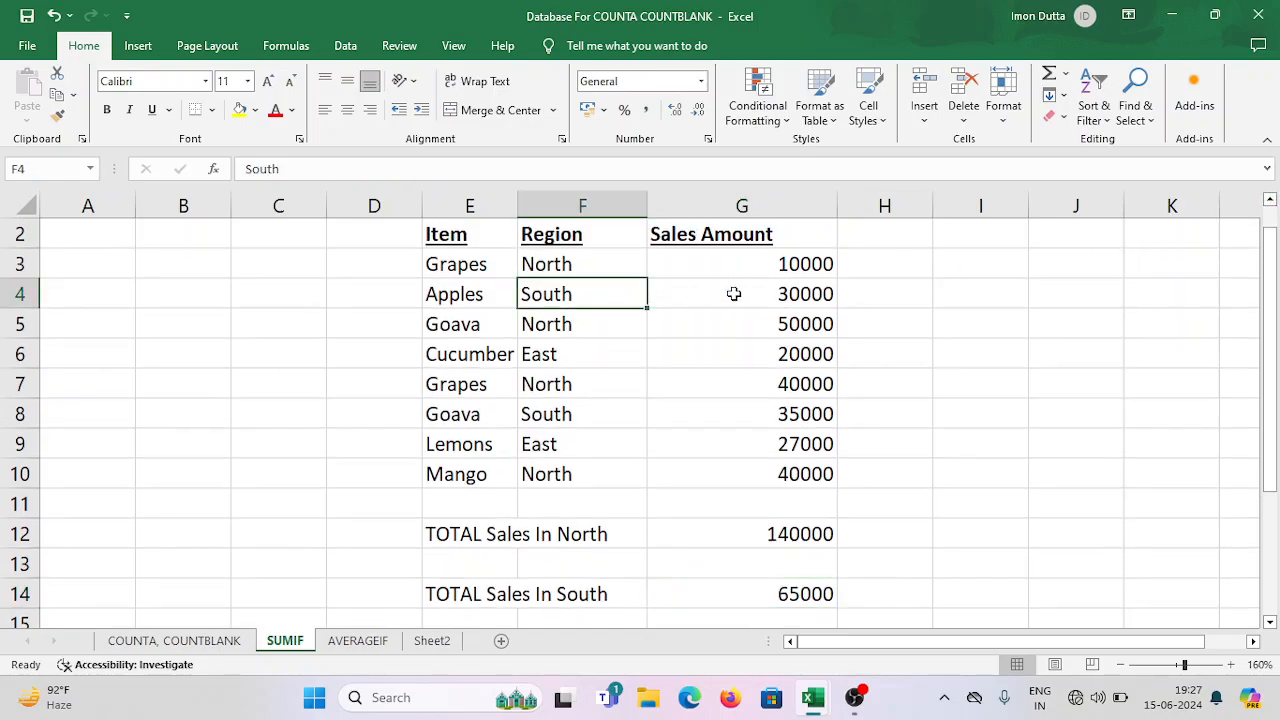
pyautogui.click(811, 297)
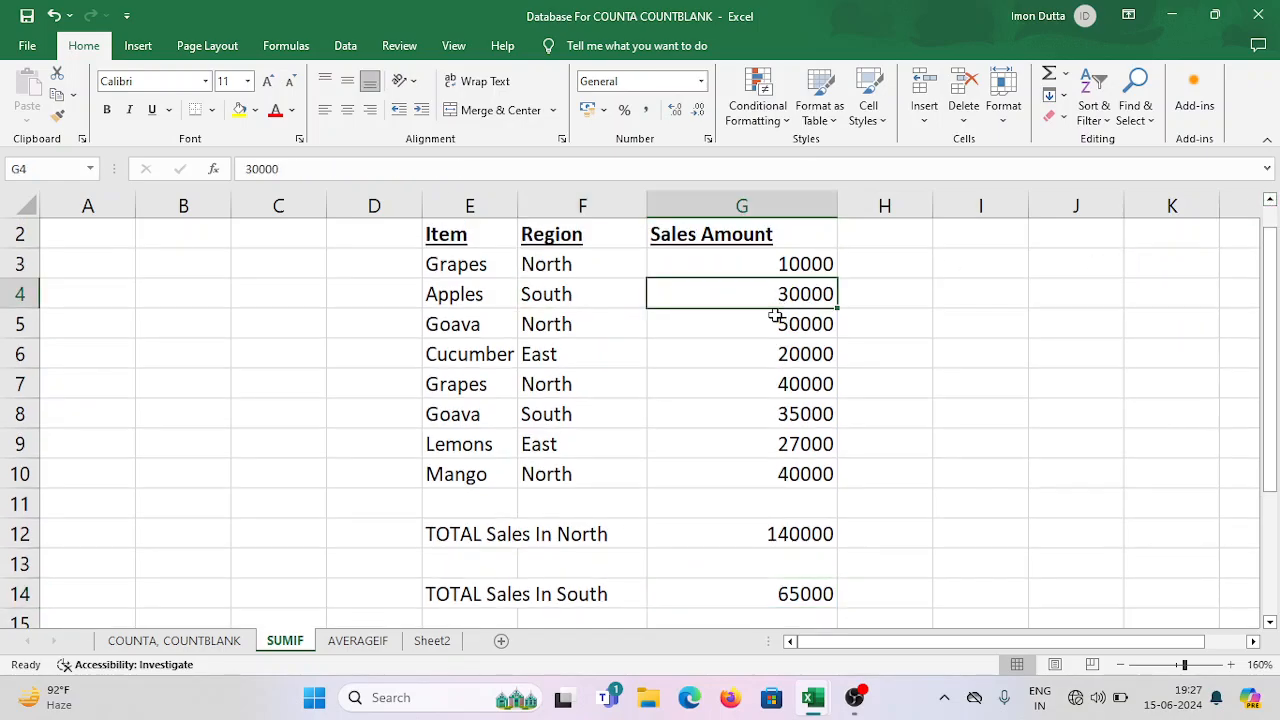
pyautogui.click(580, 414)
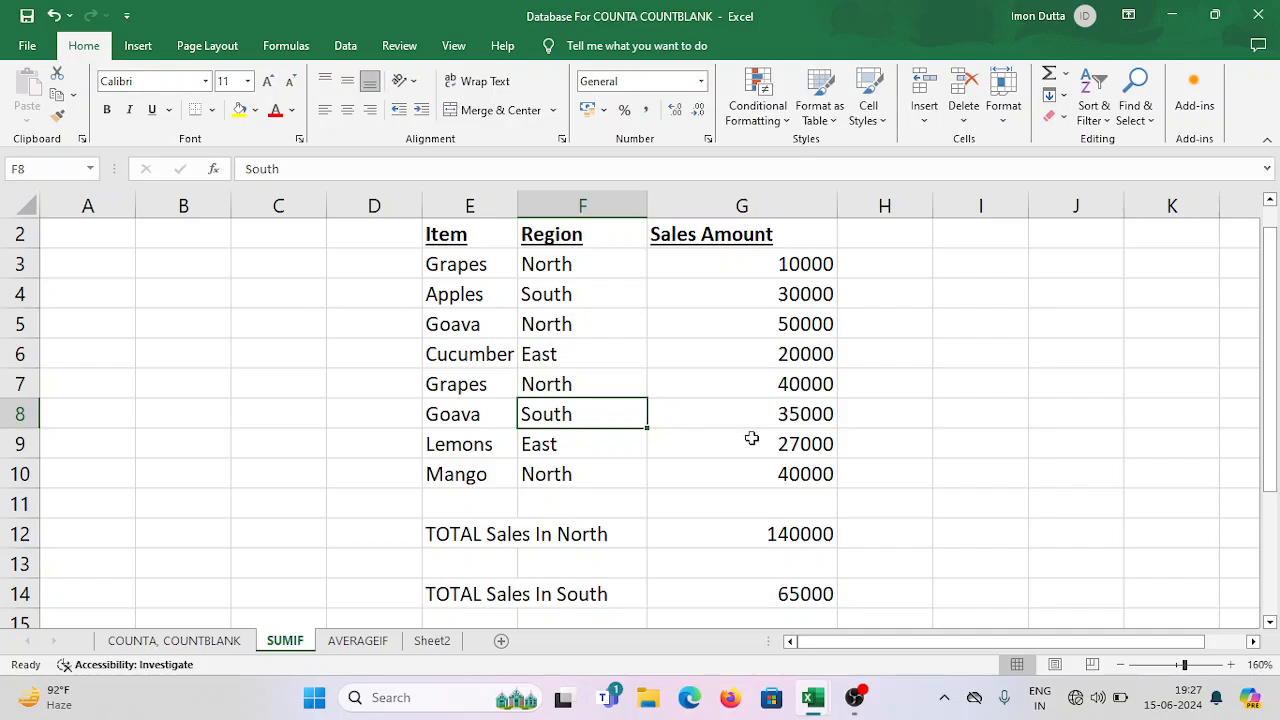
pyautogui.click(800, 415)
pyautogui.click(576, 294)
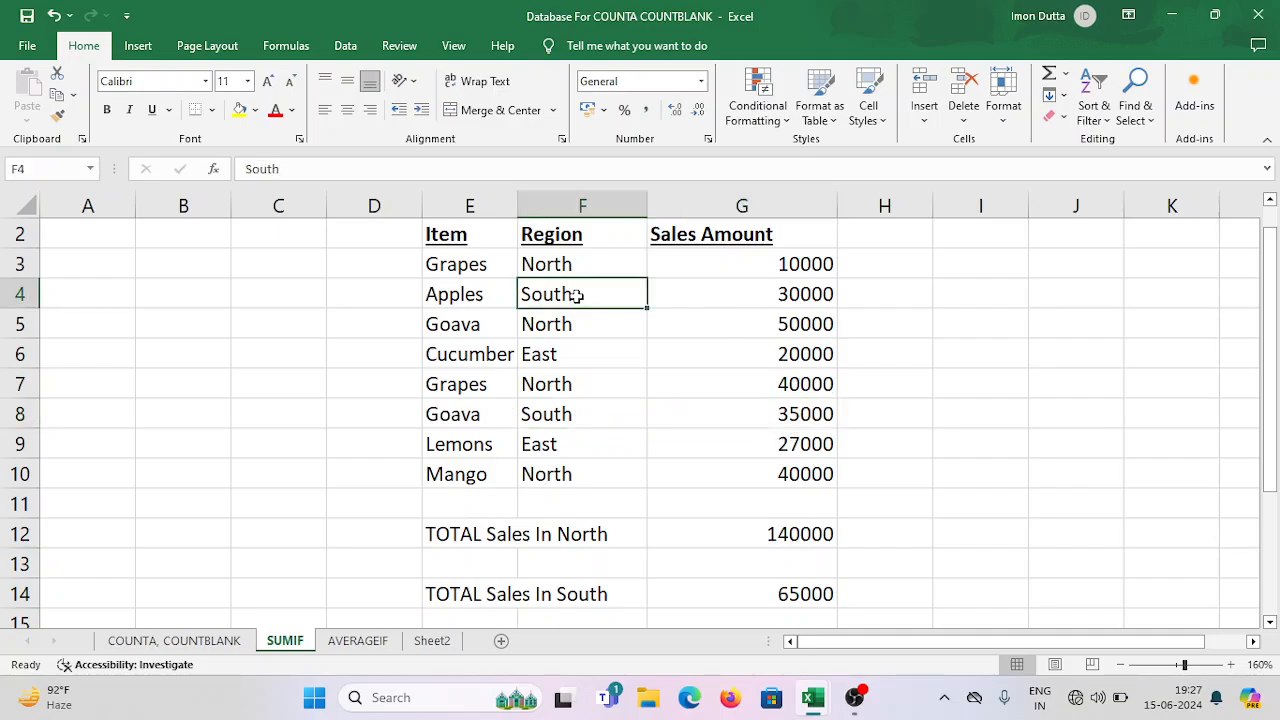
pyautogui.click(780, 294)
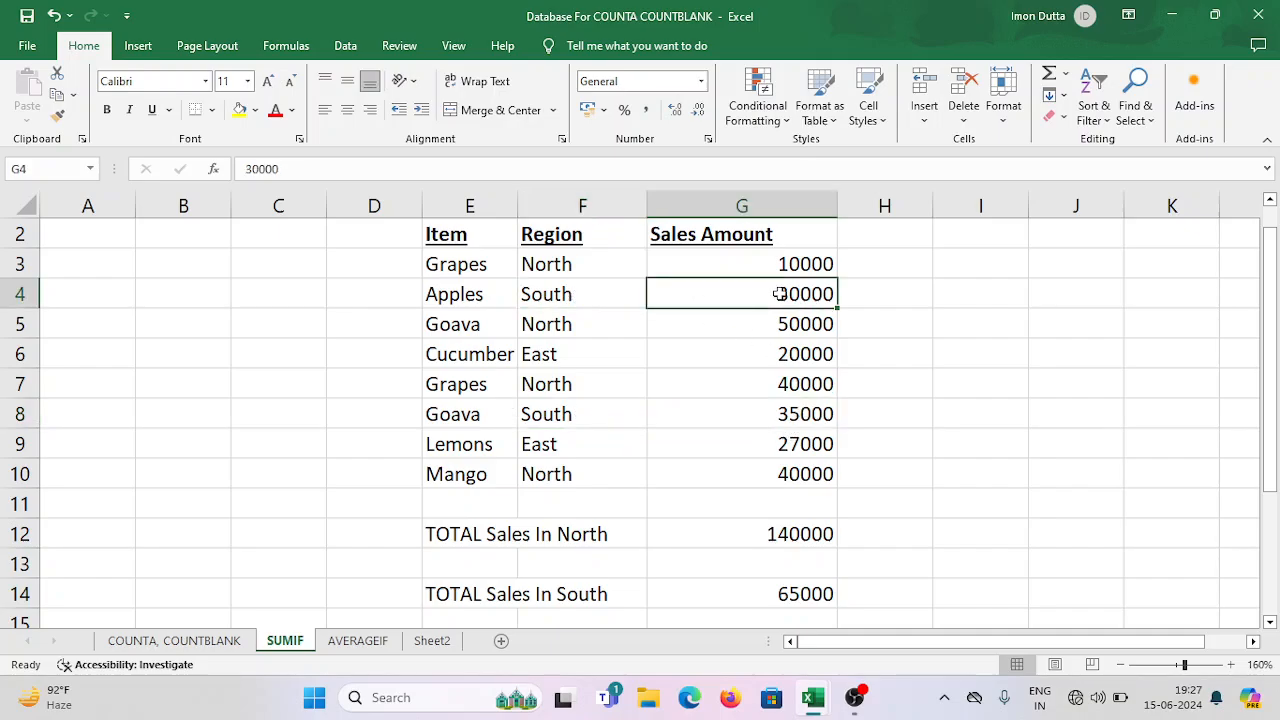
pyautogui.click(591, 416)
pyautogui.click(808, 410)
pyautogui.click(830, 294)
pyautogui.click(815, 415)
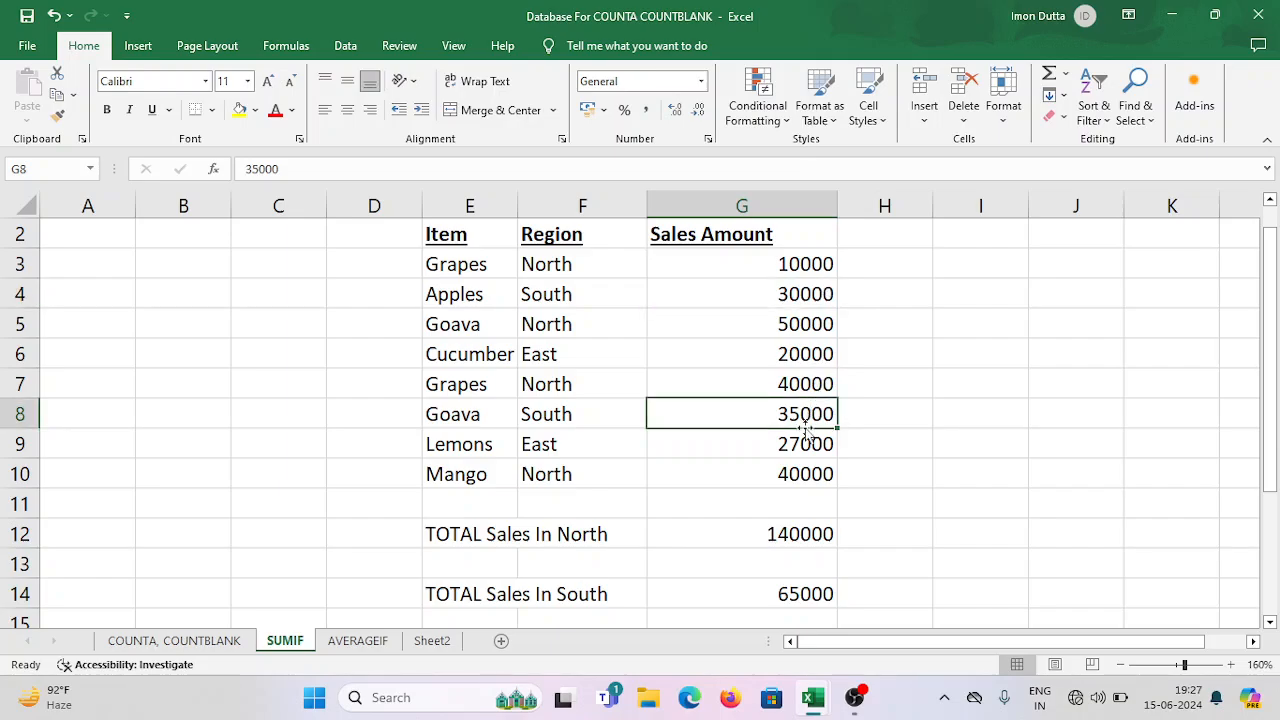
pyautogui.click(800, 592)
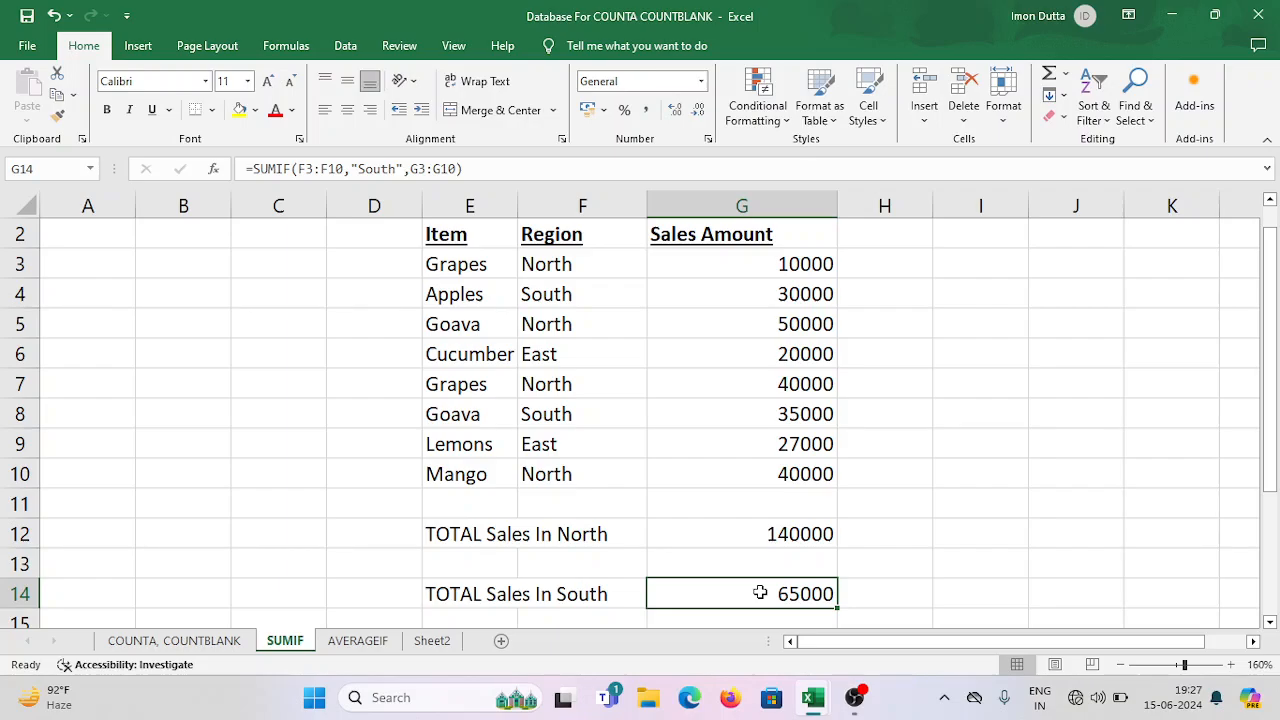
pyautogui.click(906, 553)
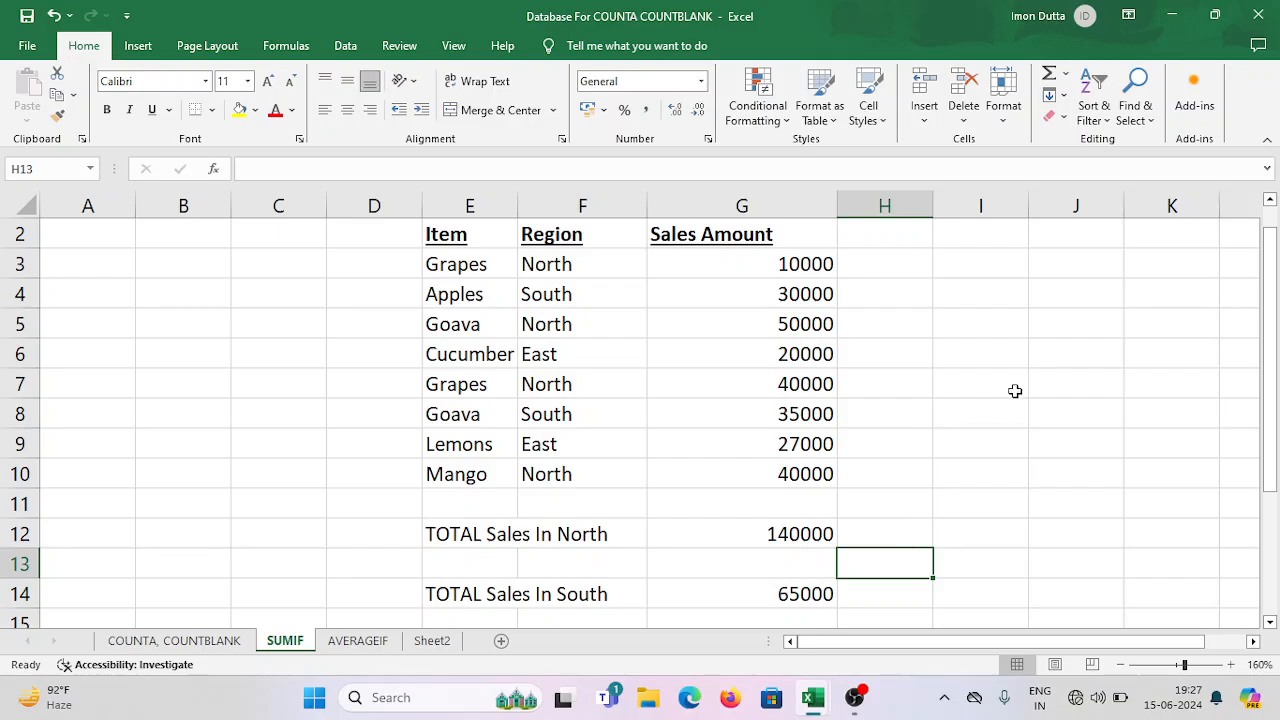
# Close the workbook and save its changes under the existing file name in the EXCEL folder.
pyautogui.click(1262, 15)
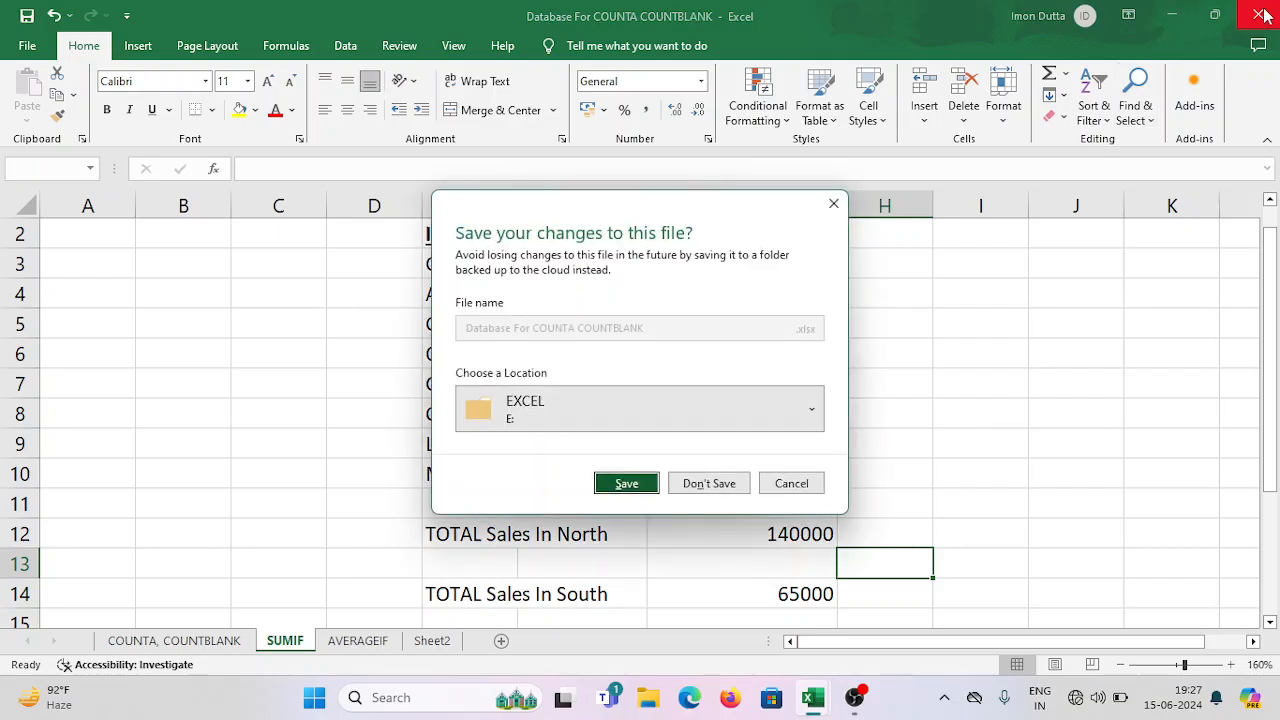
pyautogui.click(800, 492)
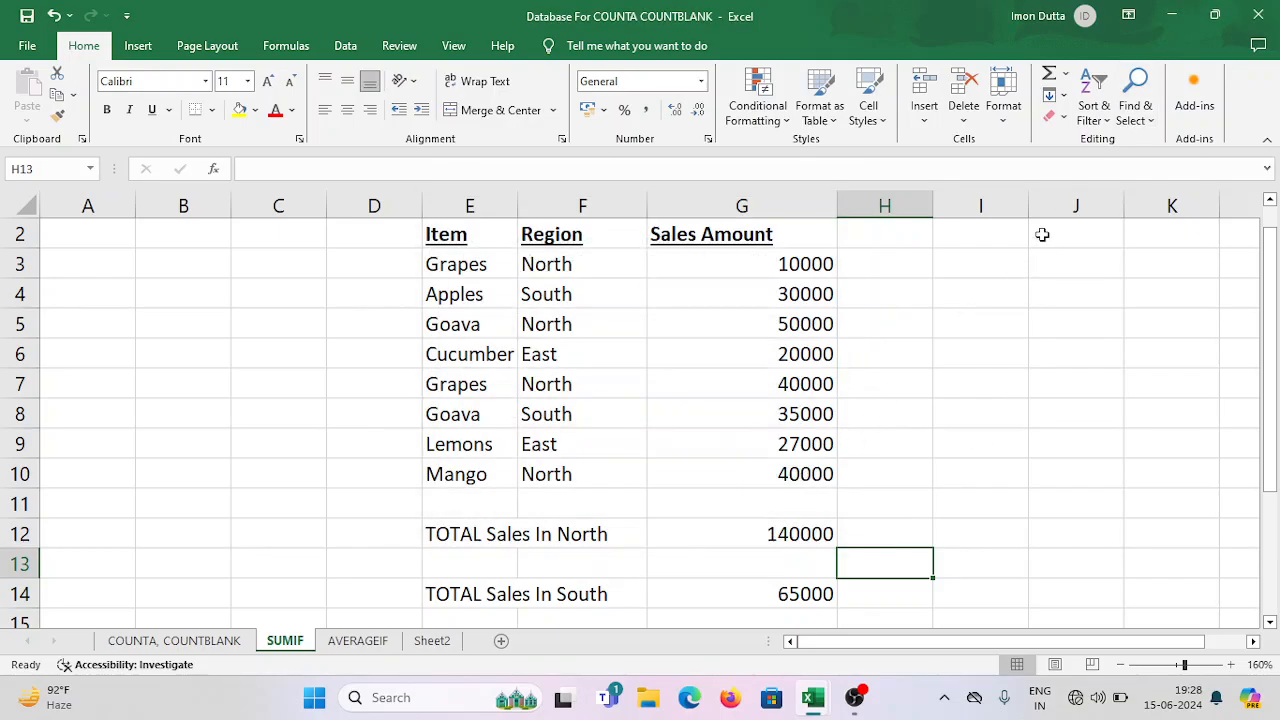
pyautogui.click(1262, 15)
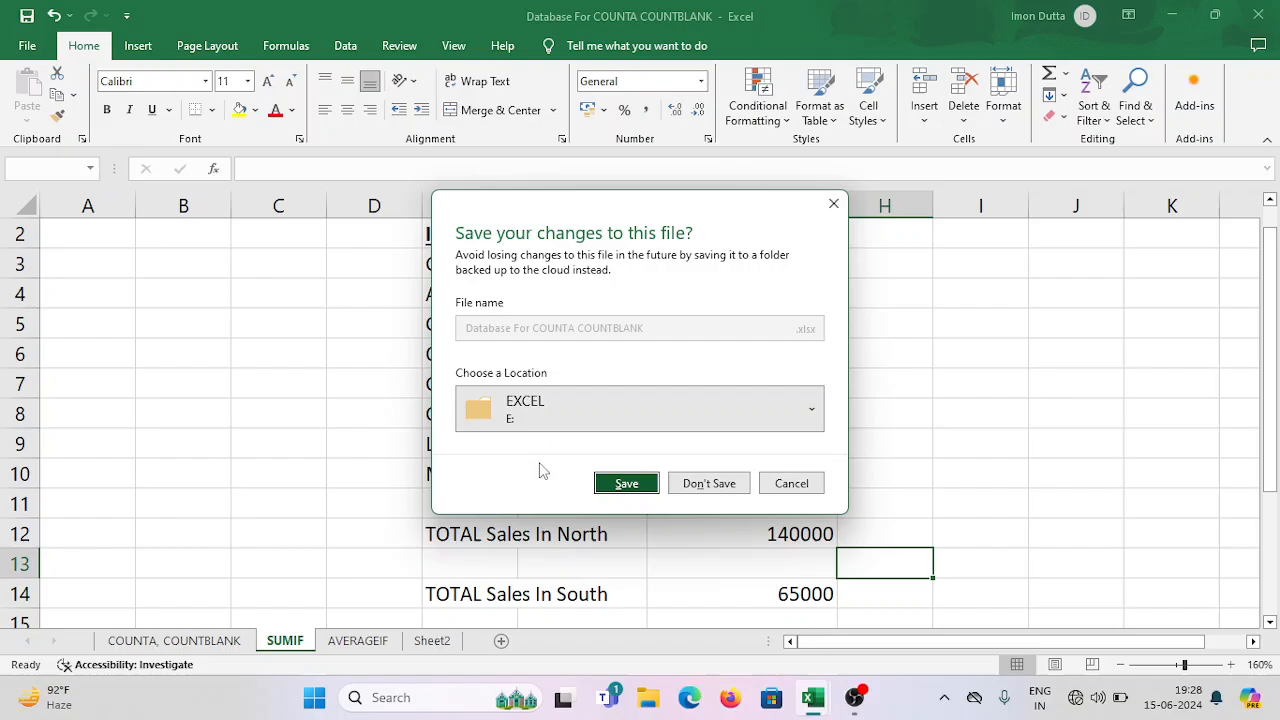
pyautogui.click(621, 488)
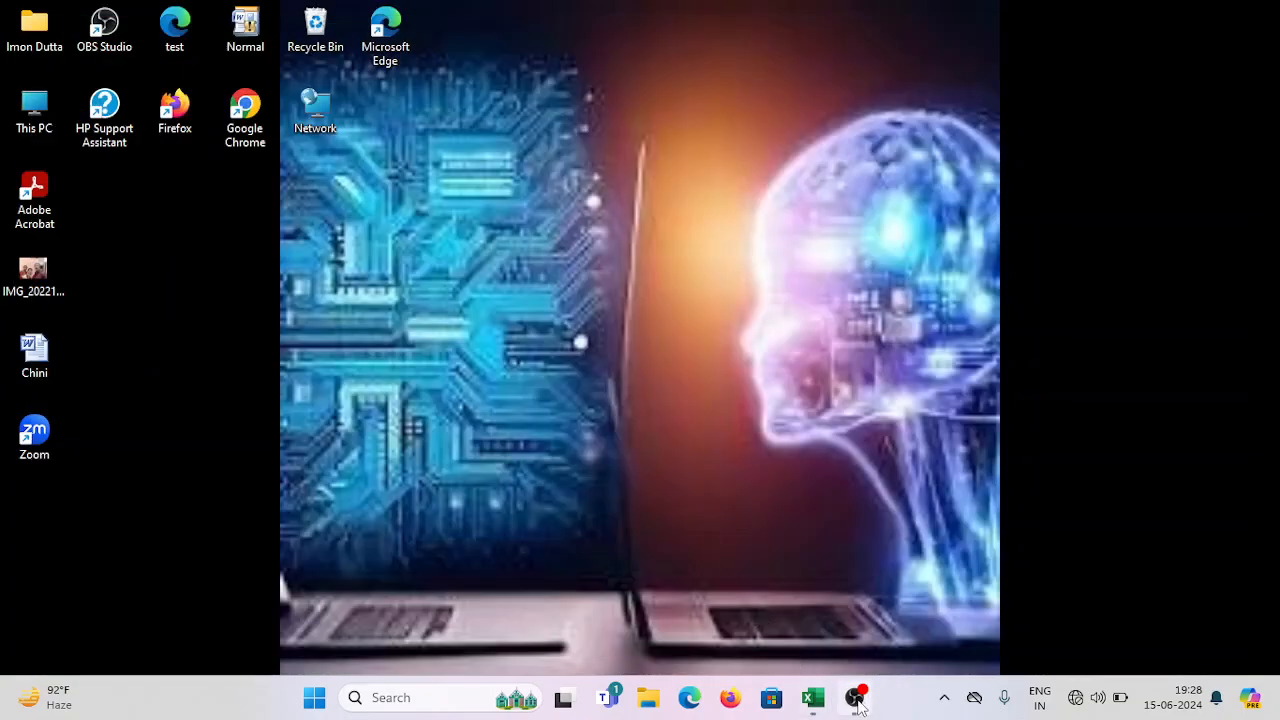